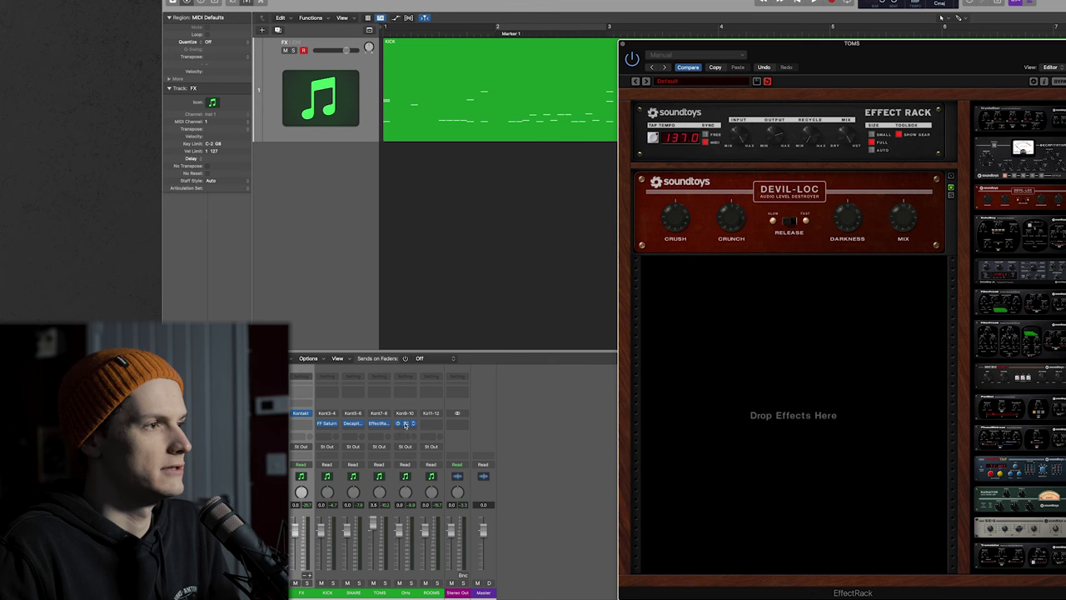
Close the open plugin windows, including EffectRack on TOMS and FF Saturn on KICK.
left_click(623, 80)
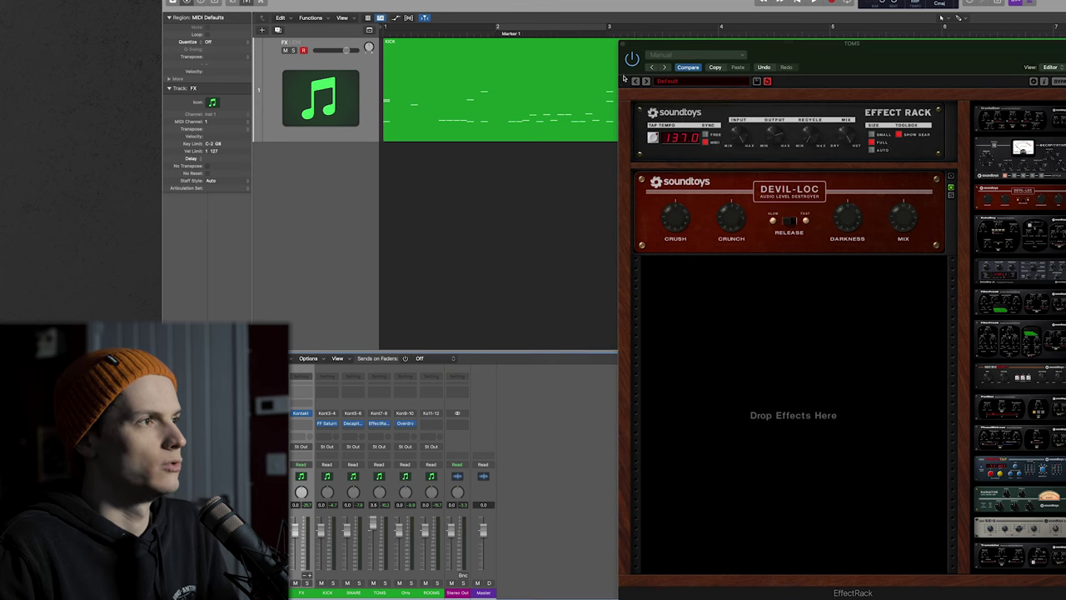
left_click(623, 44)
left_click(629, 88)
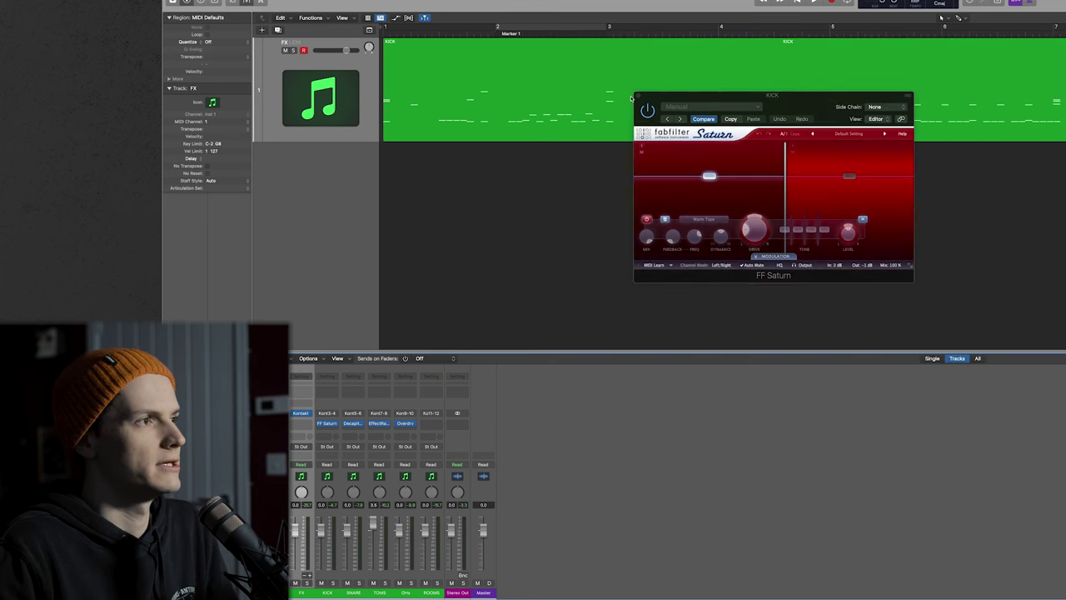
left_click(632, 97)
Play the drum region from the beginning to hear the kit with its insert effects active.
key("space")
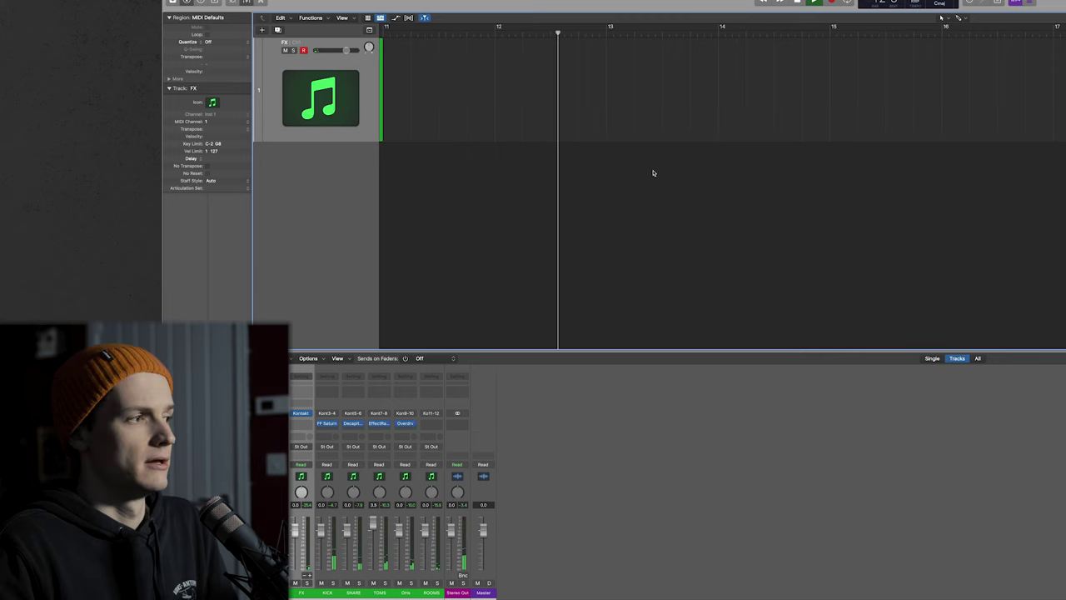
scroll(659, 175, "left", 3)
scroll(659, 175, "down", 5)
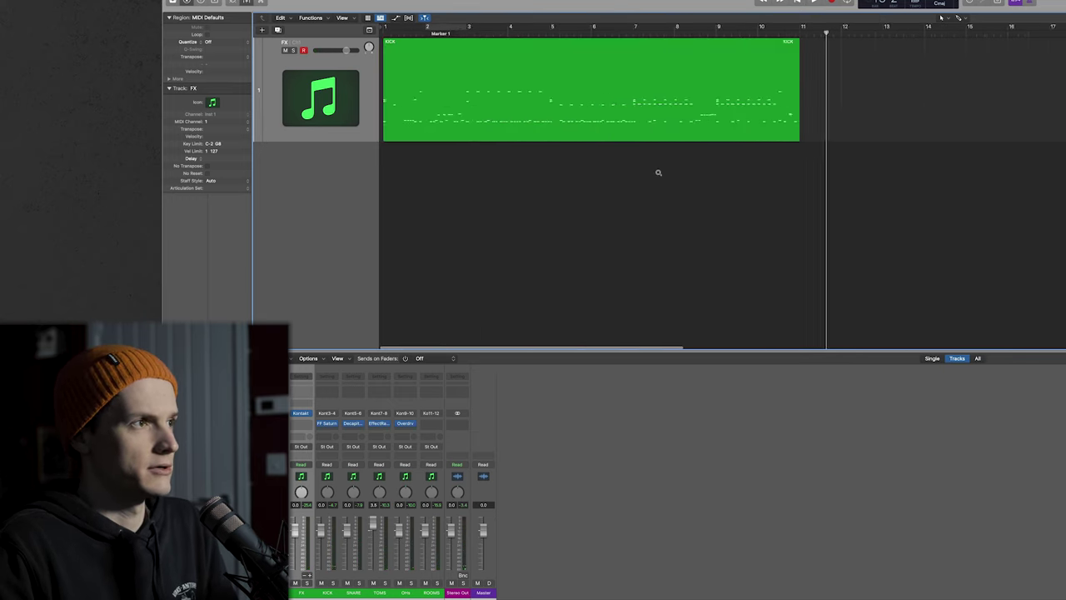
key("Return")
scroll(638, 265, "up", 4)
key("space")
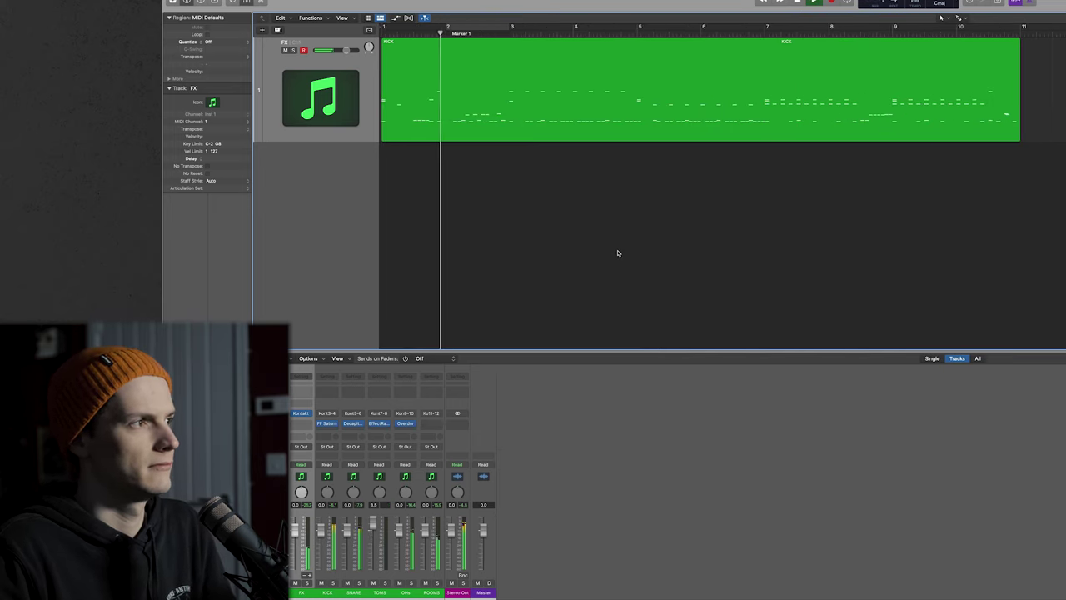
Bypass the insert effects on KICK, SNARE, TOMS and OHs, and replay the drums from the beginning.
key("space")
left_click(311, 424)
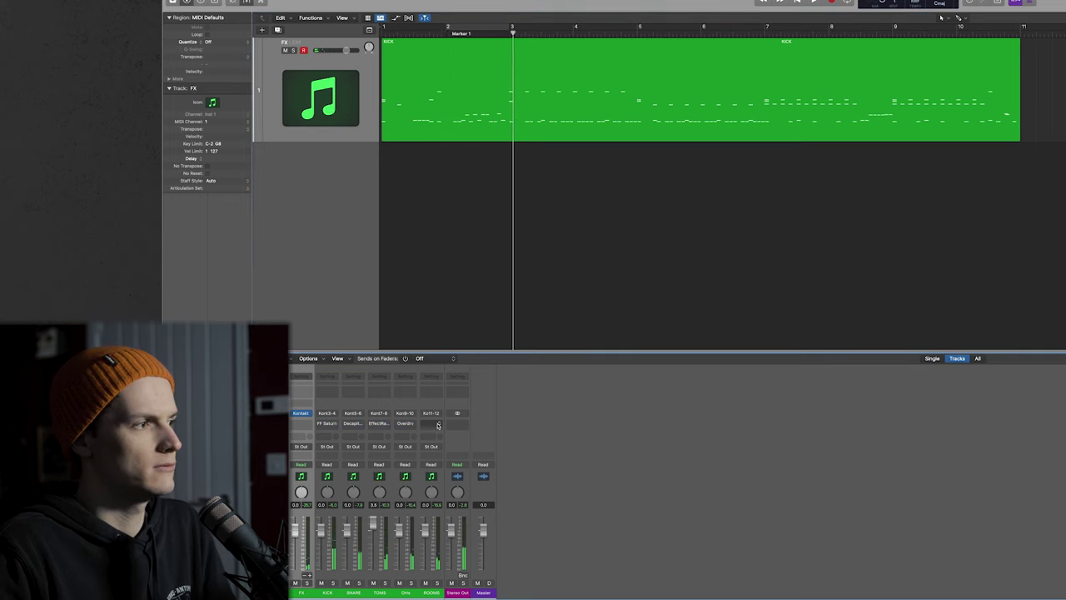
key("Return")
key("space")
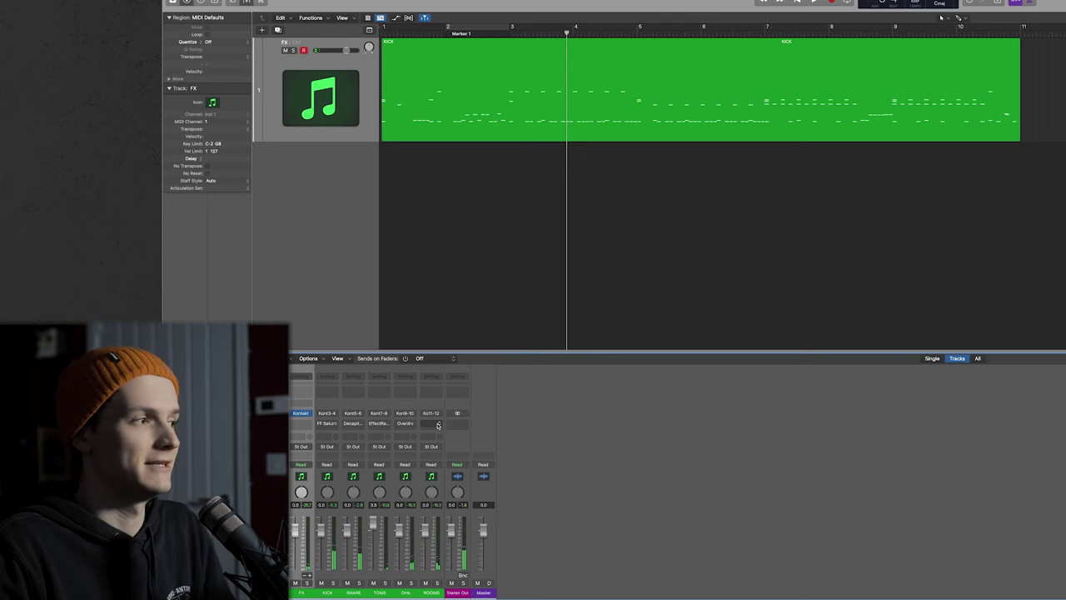
left_click(409, 593, "shift")
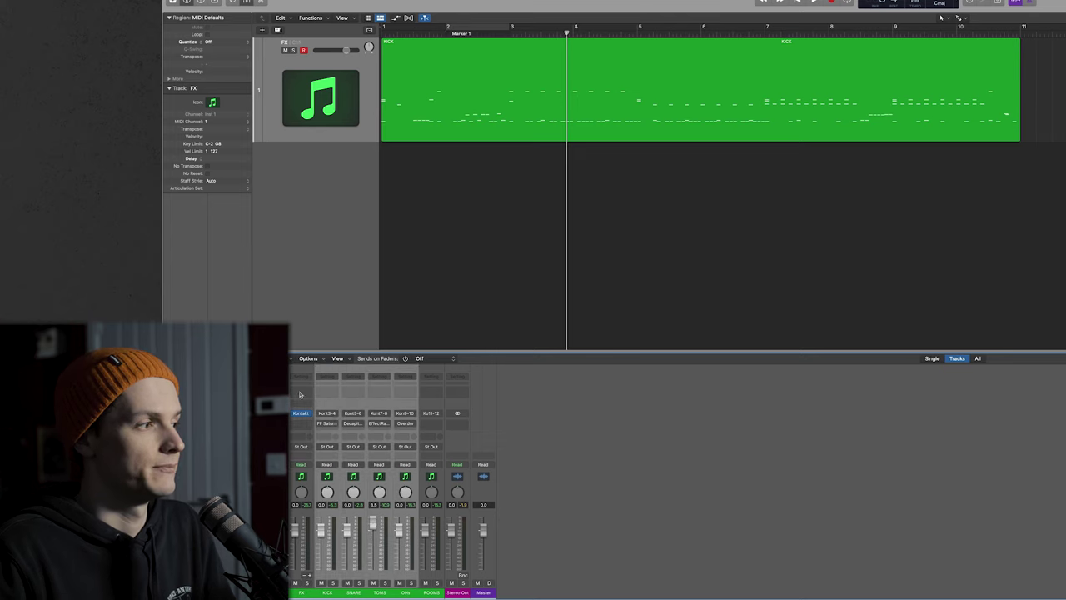
left_click(807, 452)
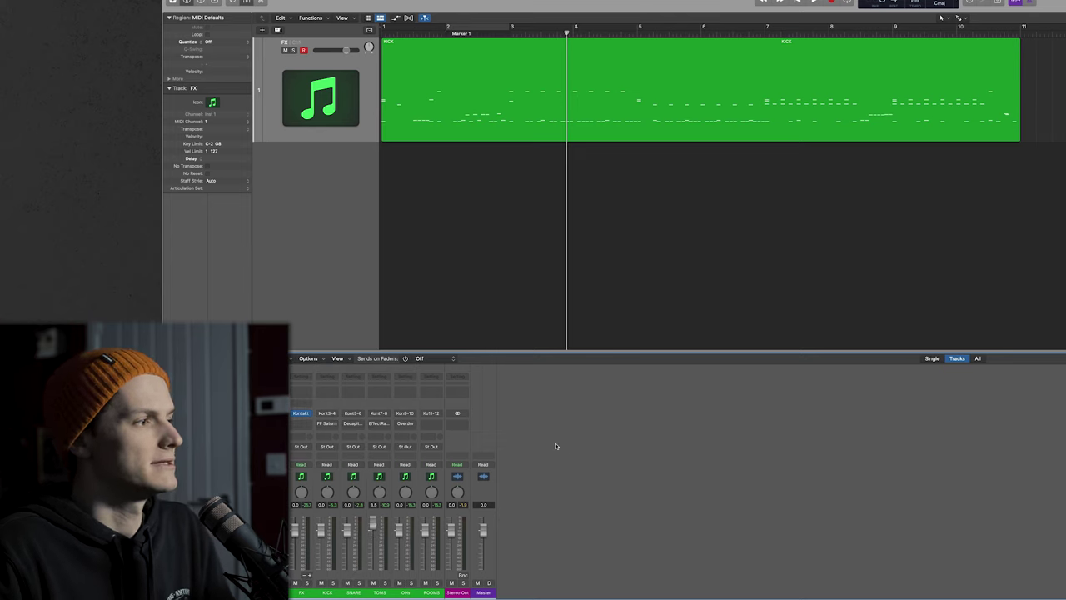
Solo the KICK channel and play a cycle range from bar 3 to bar 5.
left_click(332, 583)
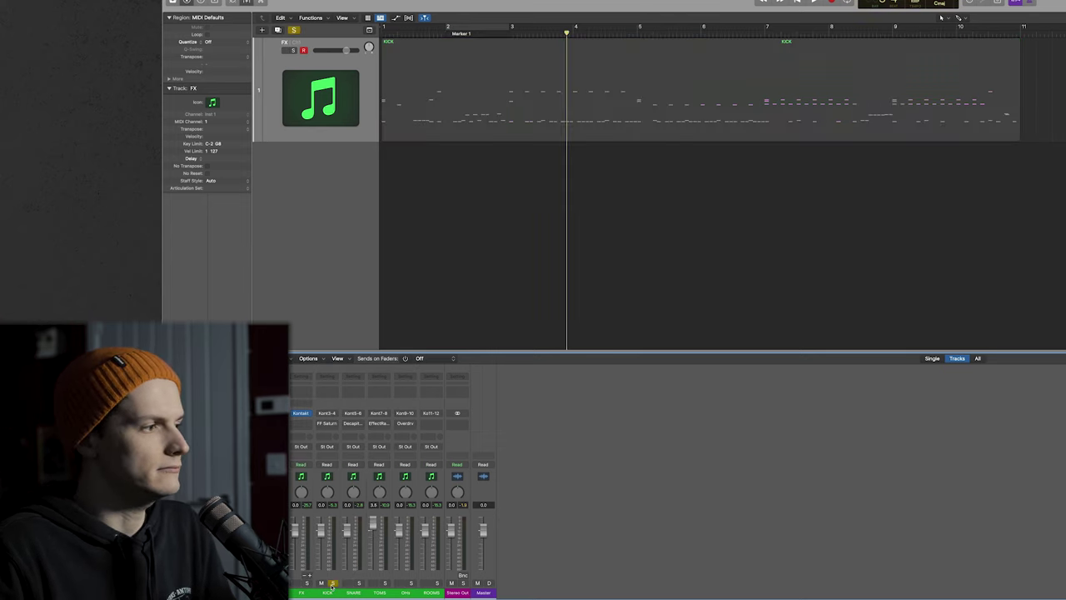
left_click(328, 593)
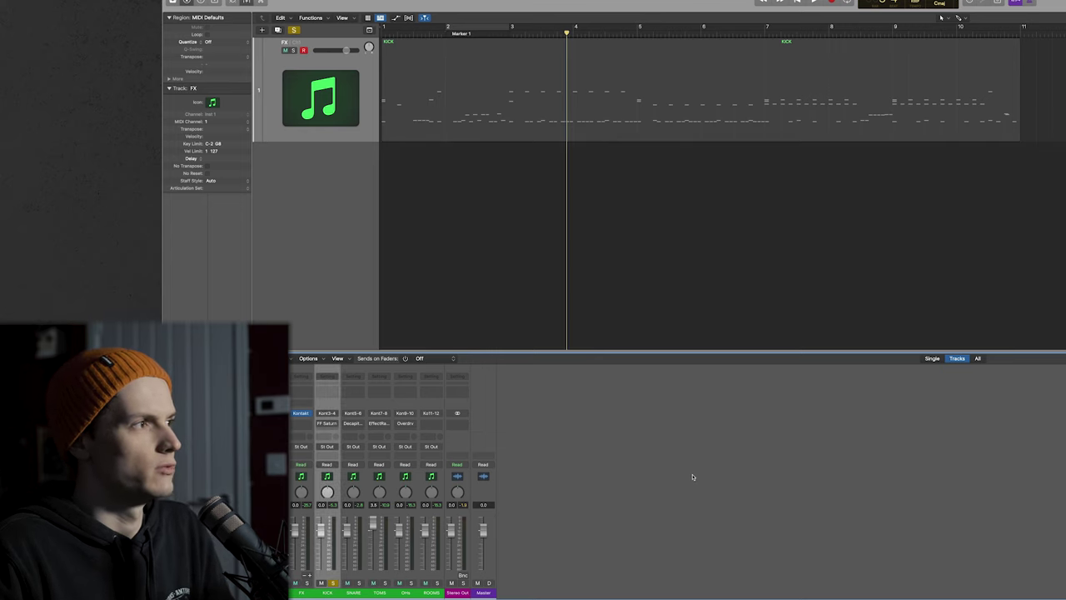
left_click_drag(640, 30, 511, 30)
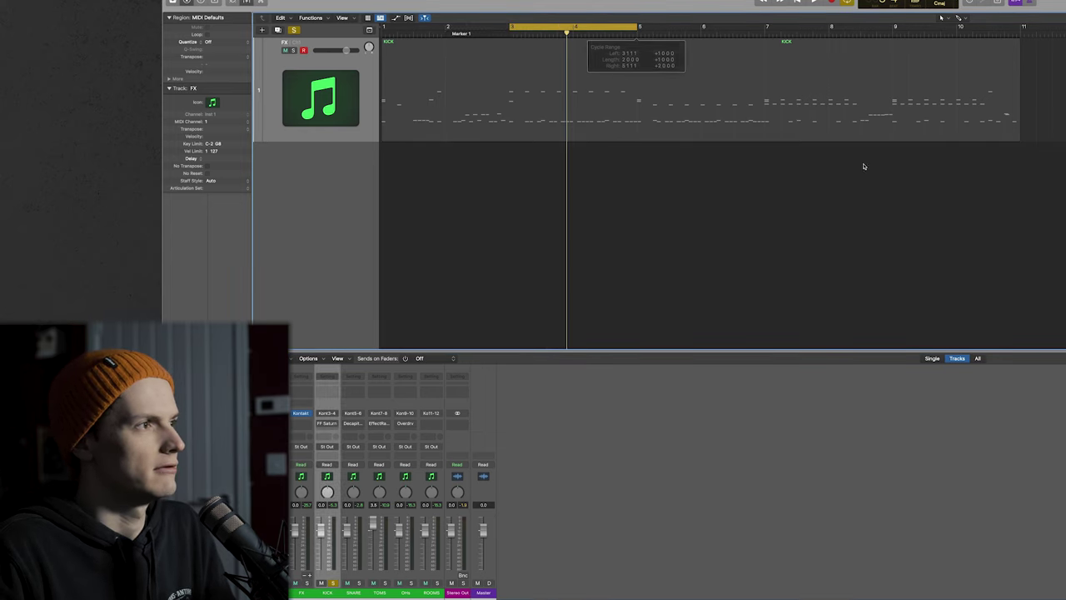
key("space")
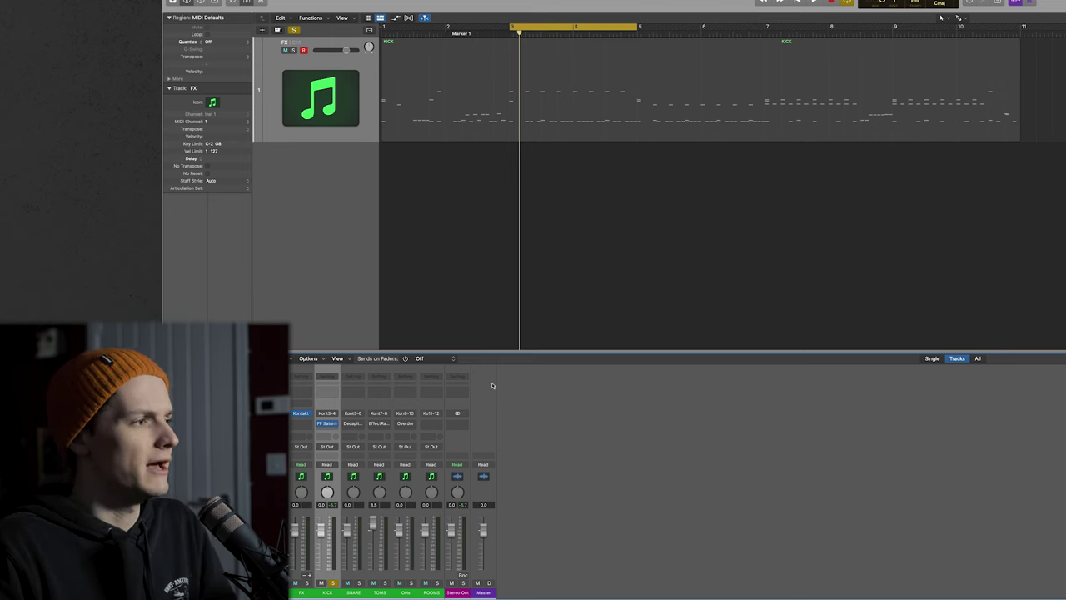
Open FF Saturn on the KICK channel and inspect the settings of its low and high bands.
left_click(327, 424)
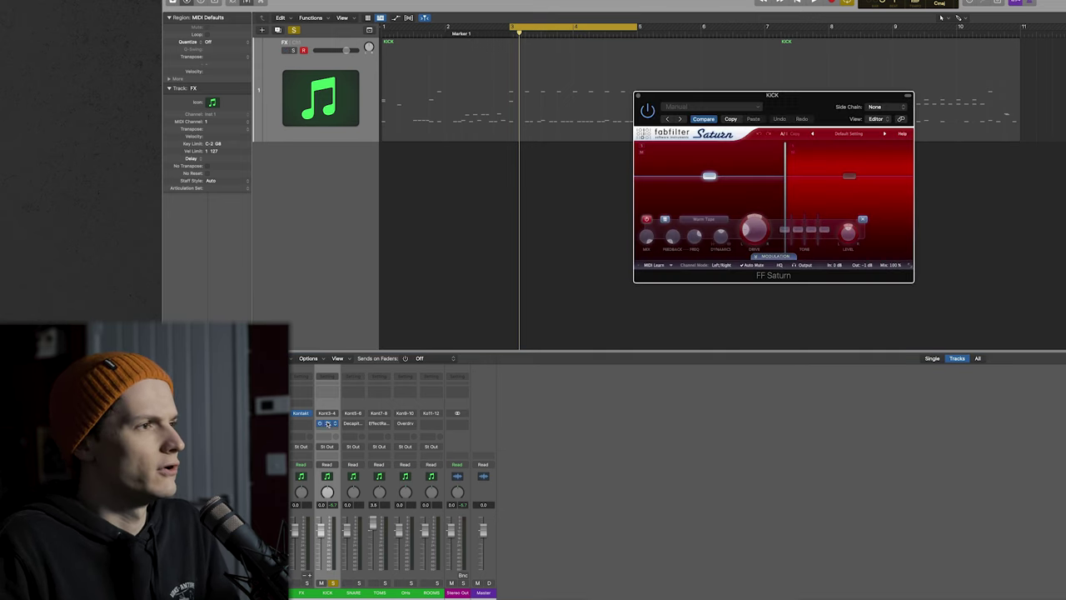
left_click_drag(771, 99, 868, 180)
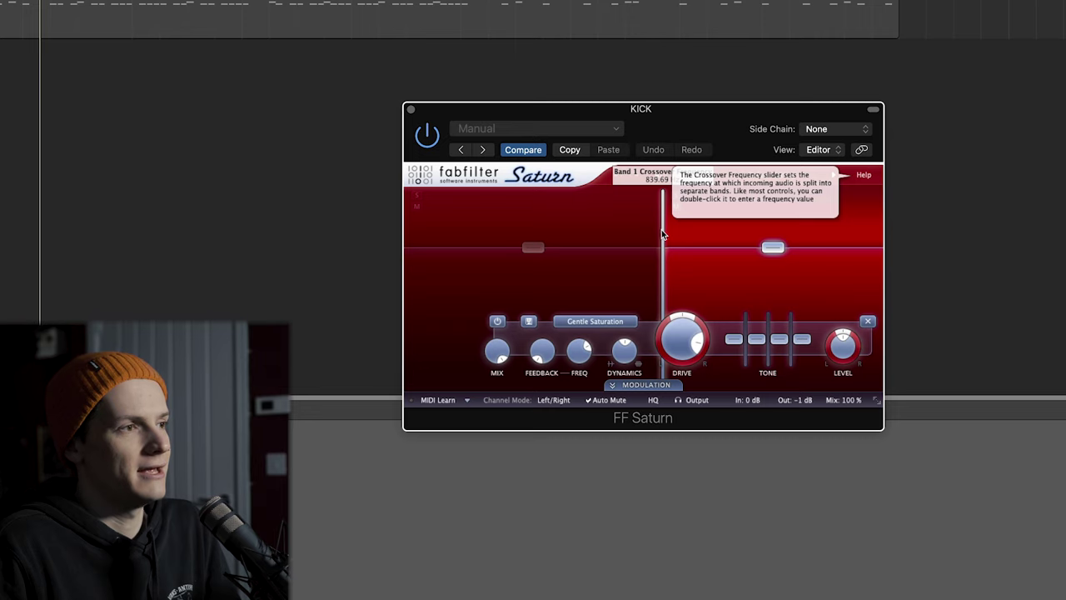
left_click(533, 248)
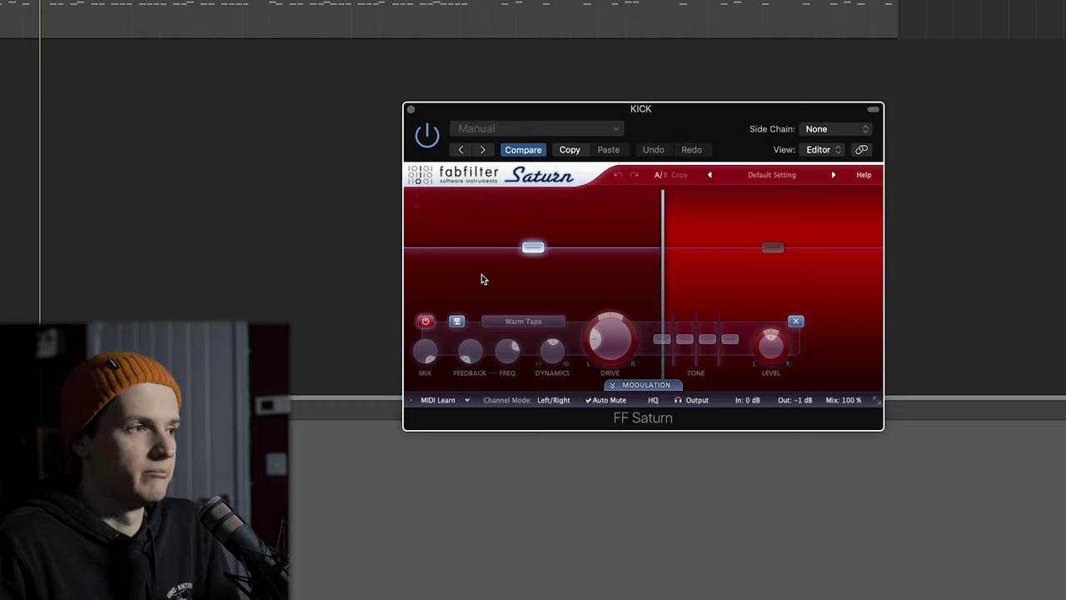
left_click(773, 247)
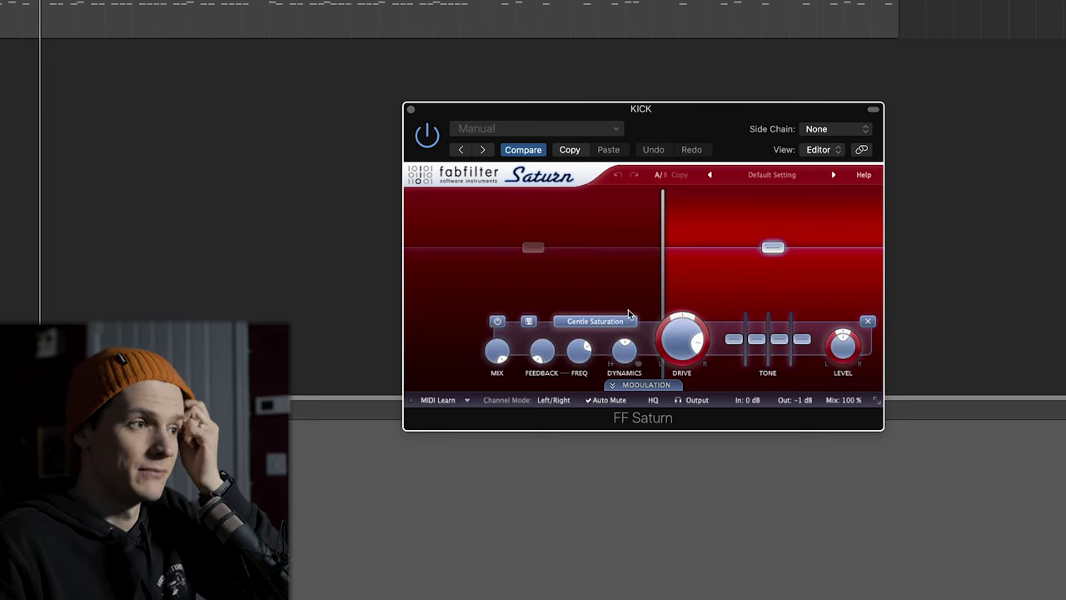
Review the high band's saturation styles, keeping Gentle Saturation, and check its Drive control and the crossover between the bands.
left_click(608, 328)
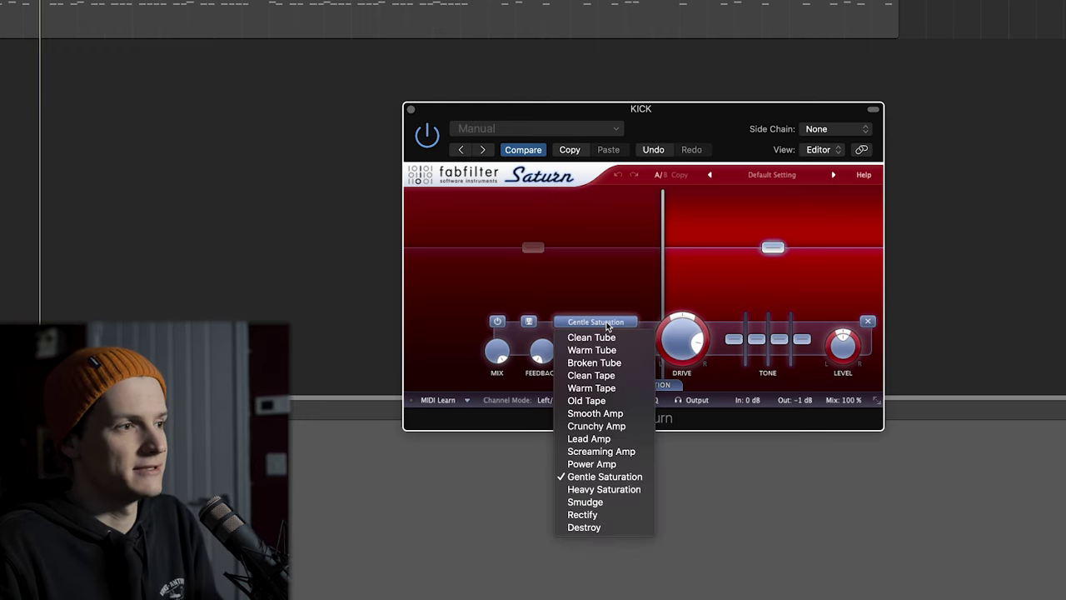
left_click(628, 478)
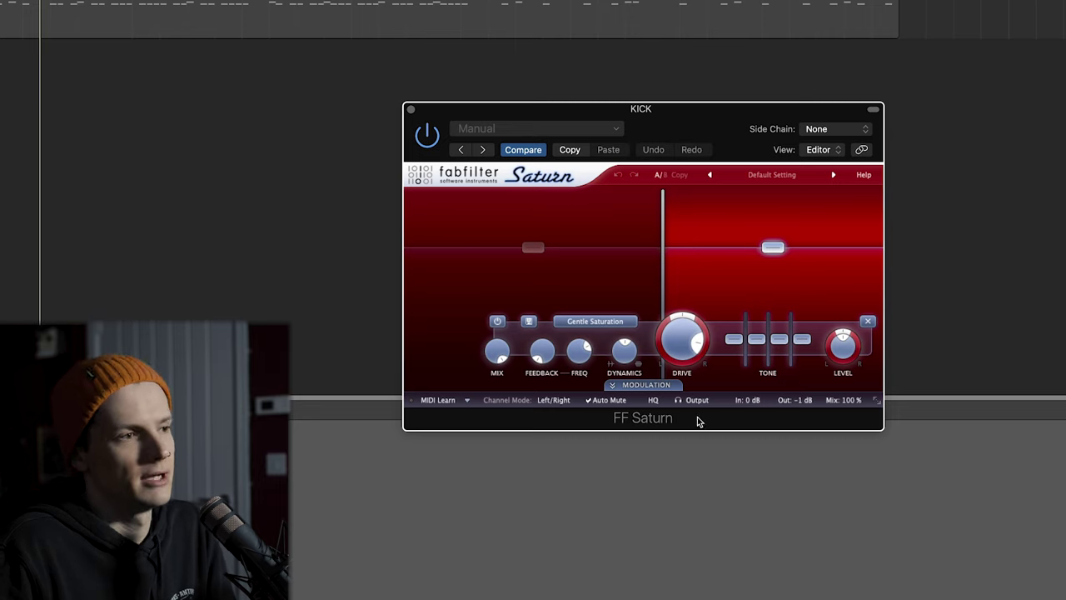
mouse_move(673, 339)
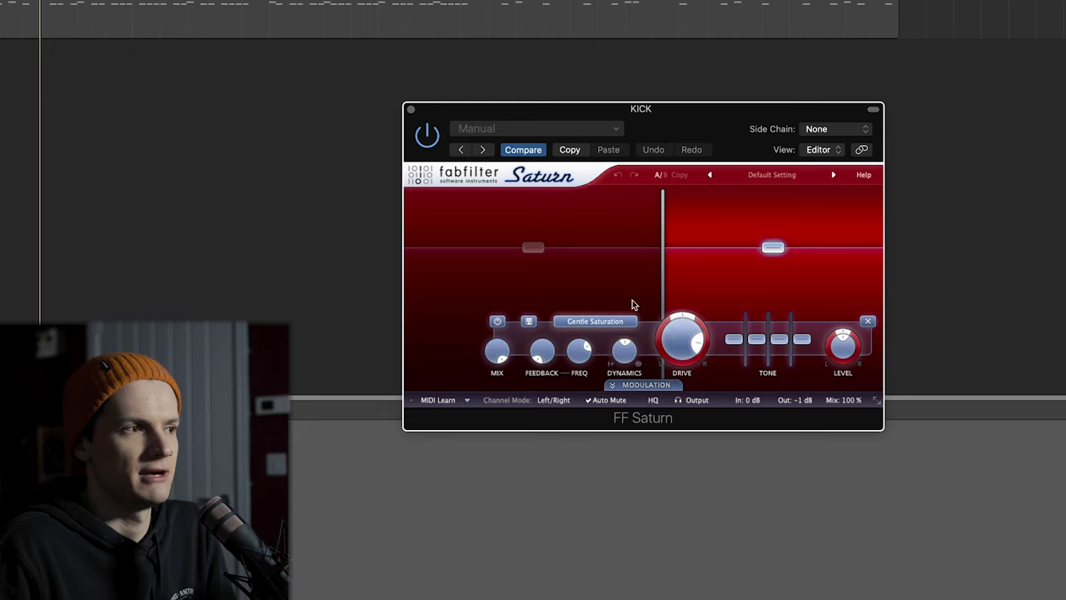
mouse_move(662, 239)
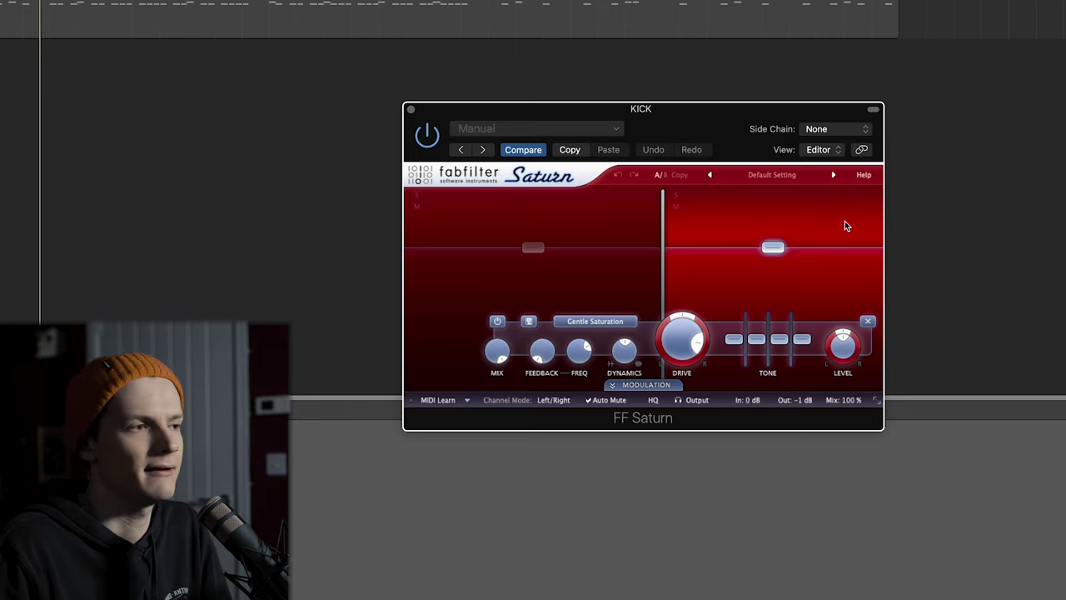
Play the soloed kick and compare its sound with FF Saturn bypassed and active.
key("space")
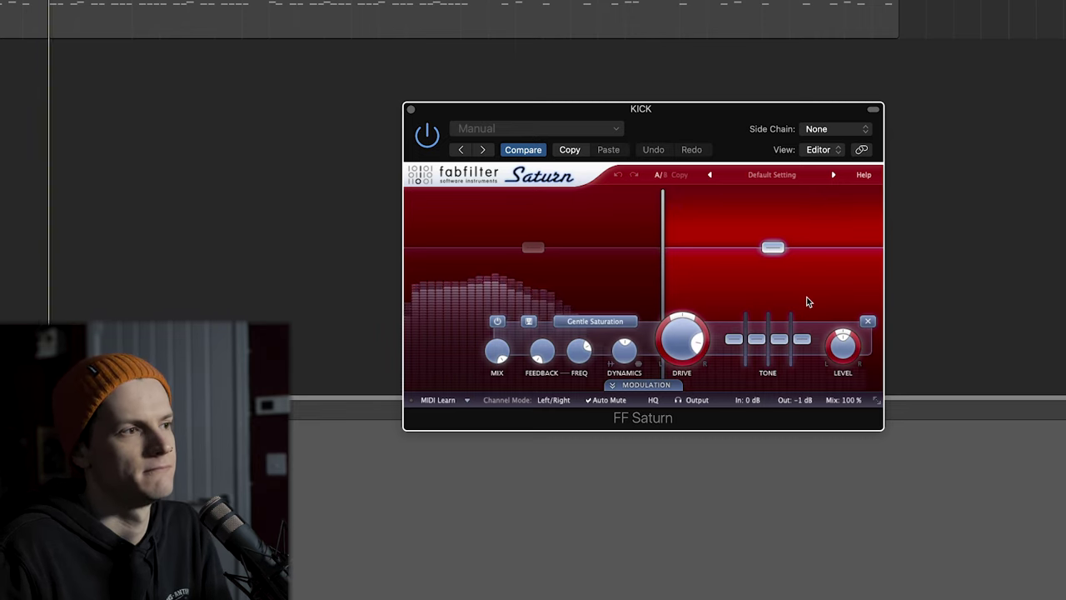
left_click(427, 137)
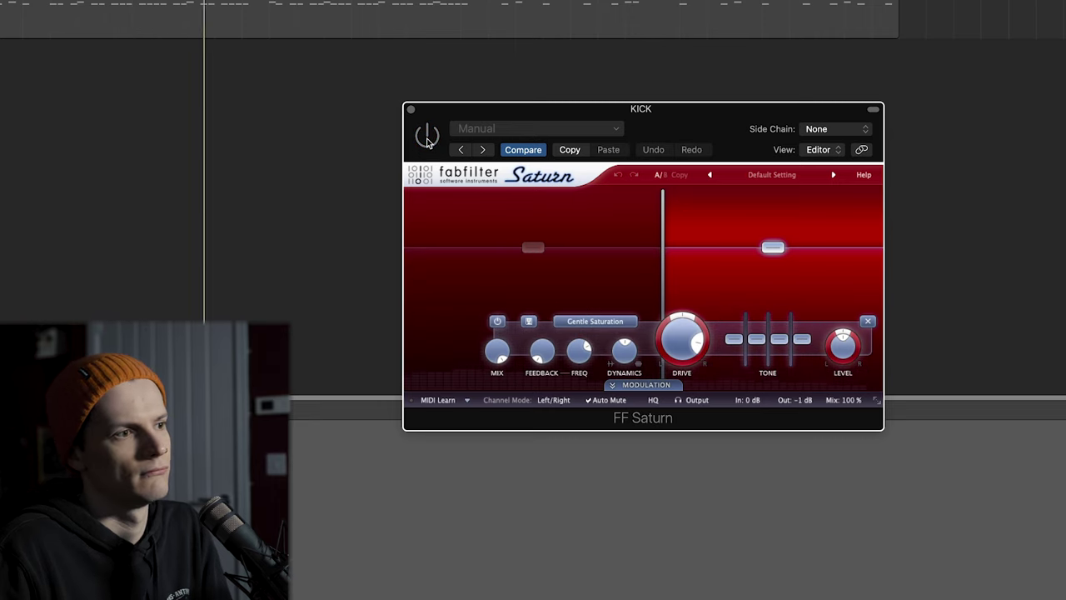
left_click(426, 137)
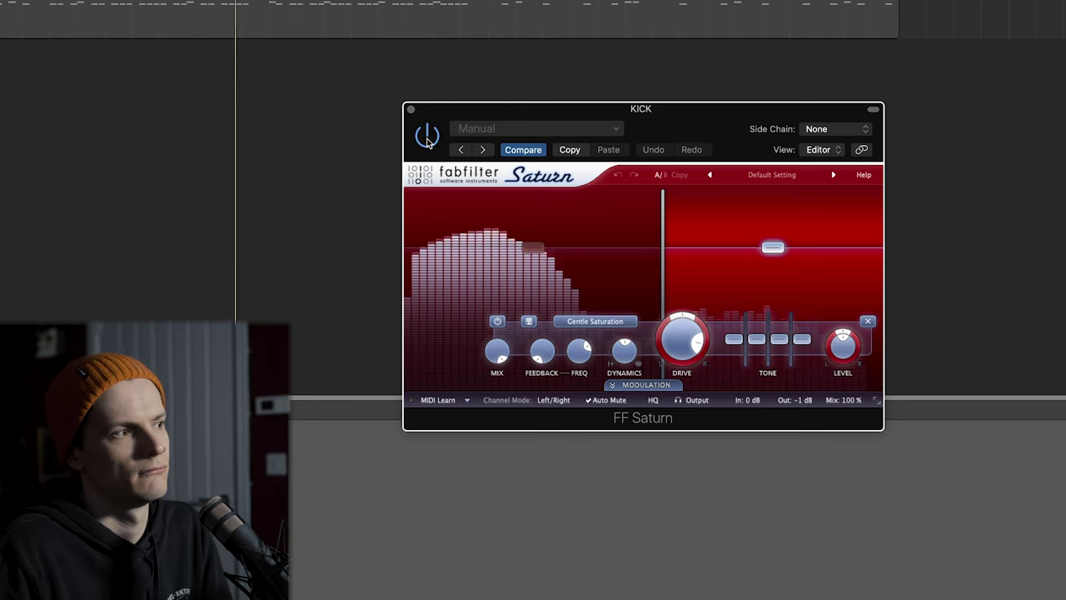
key("space")
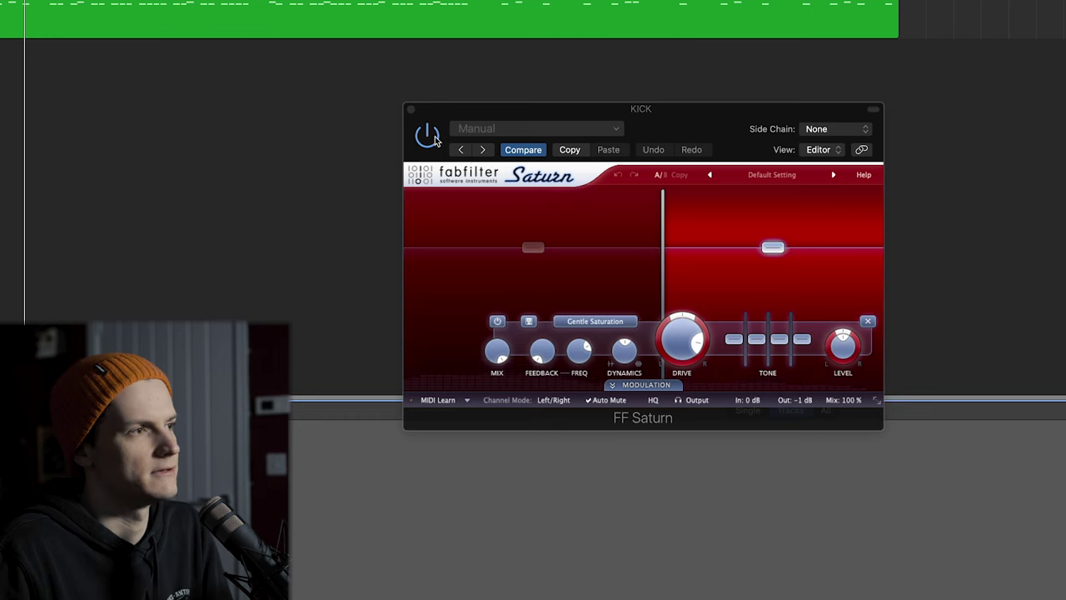
Play the full kit and compare the kick with FF Saturn bypassed and active, leaving the plugin on.
key("space")
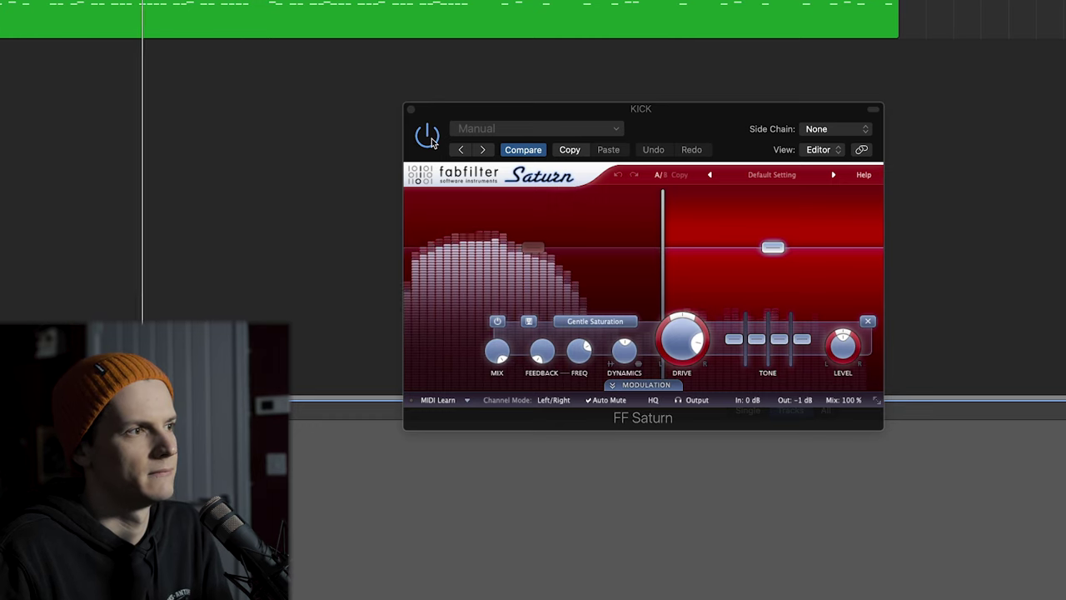
left_click(427, 135)
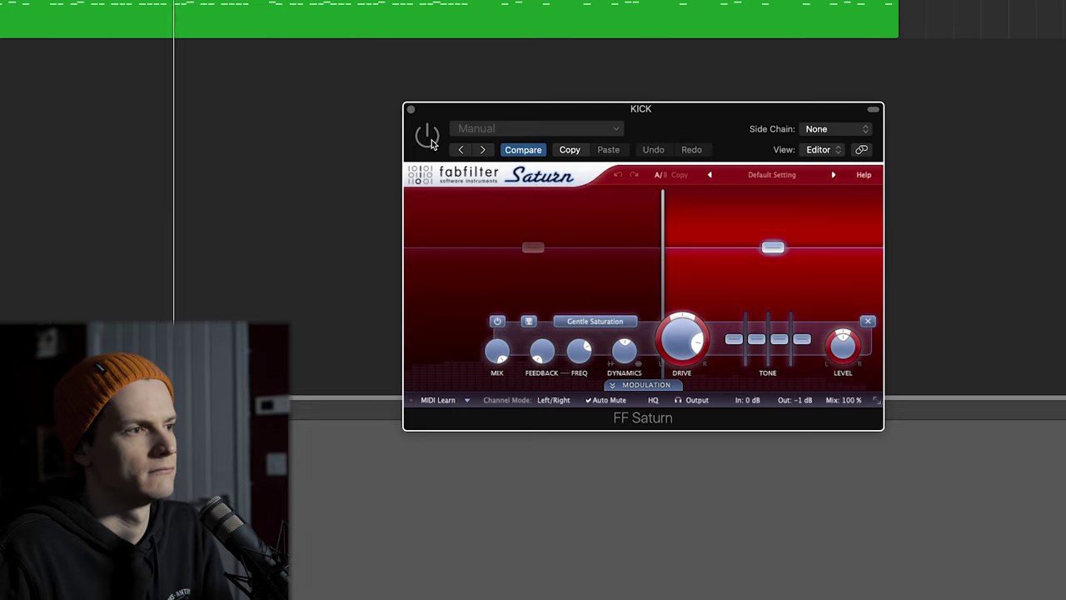
left_click(427, 136)
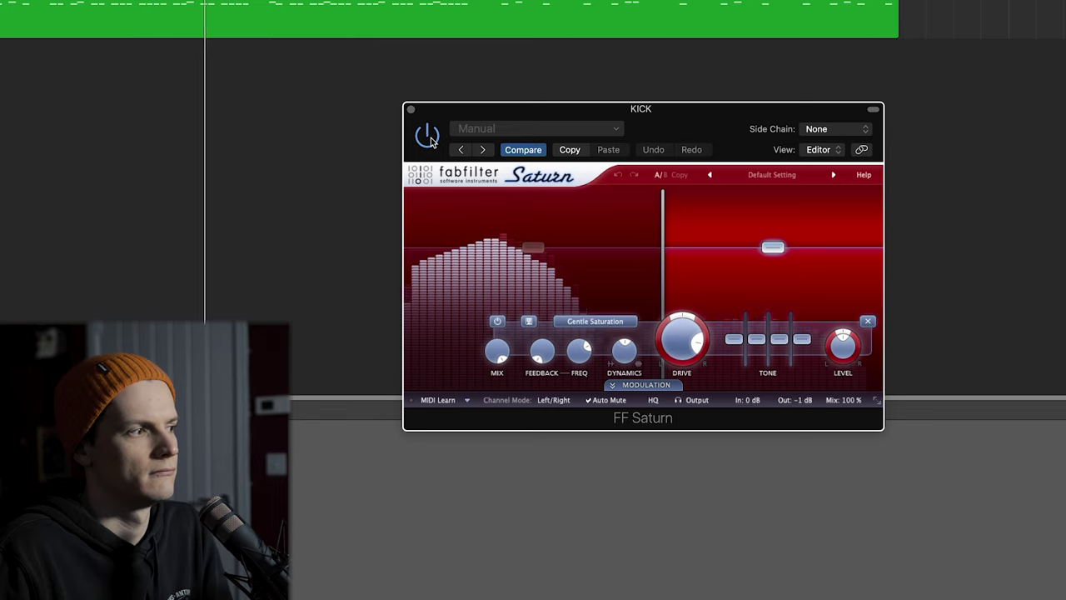
left_click(427, 135)
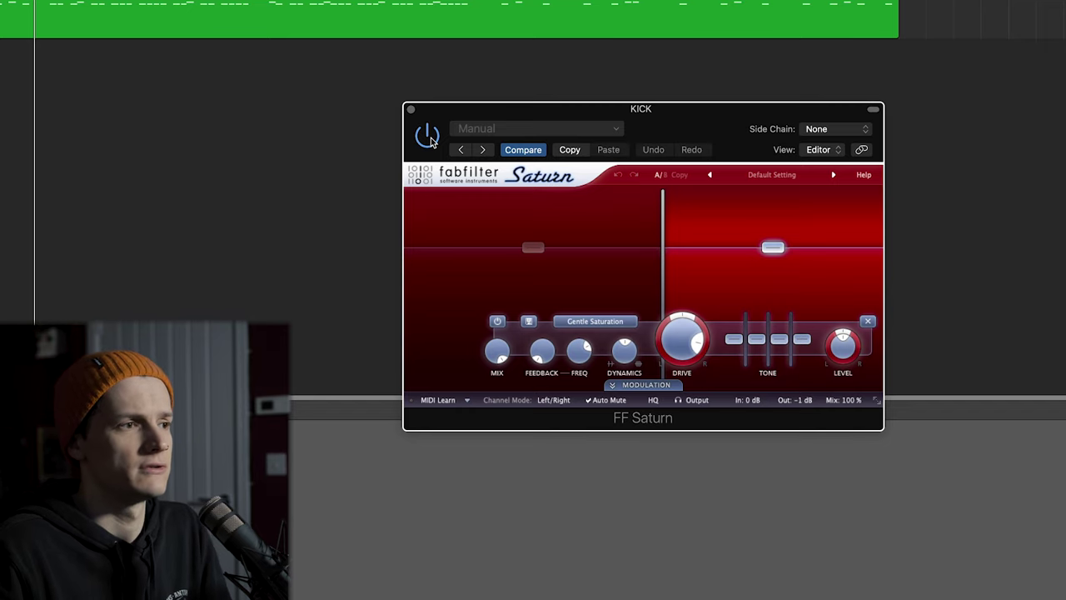
key("space")
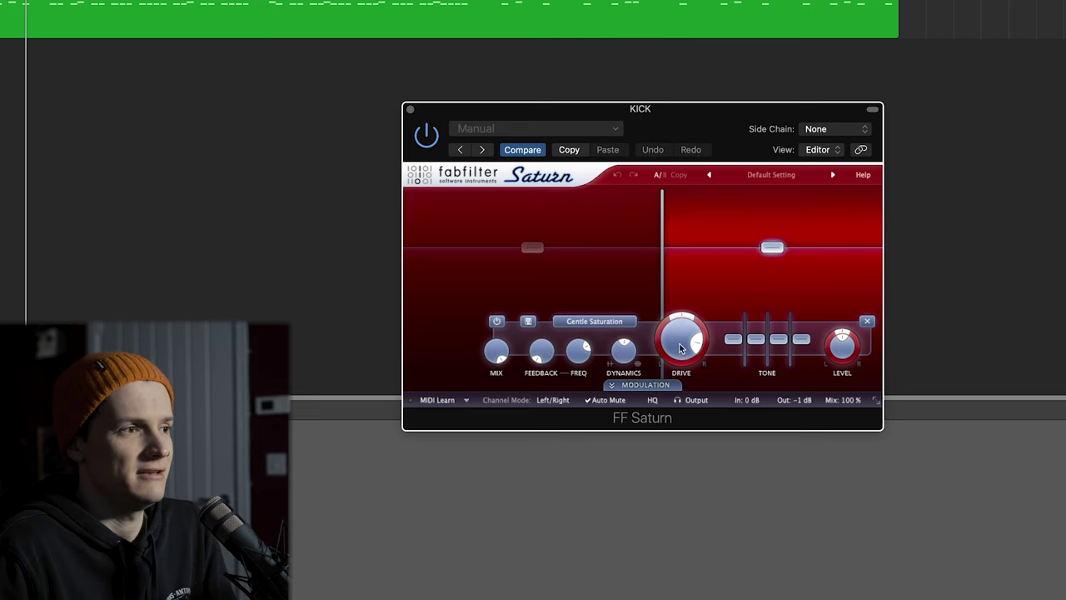
Audition the high band's Drive during playback by raising it to 100% and lowering it to about 69%.
mouse_move(681, 346)
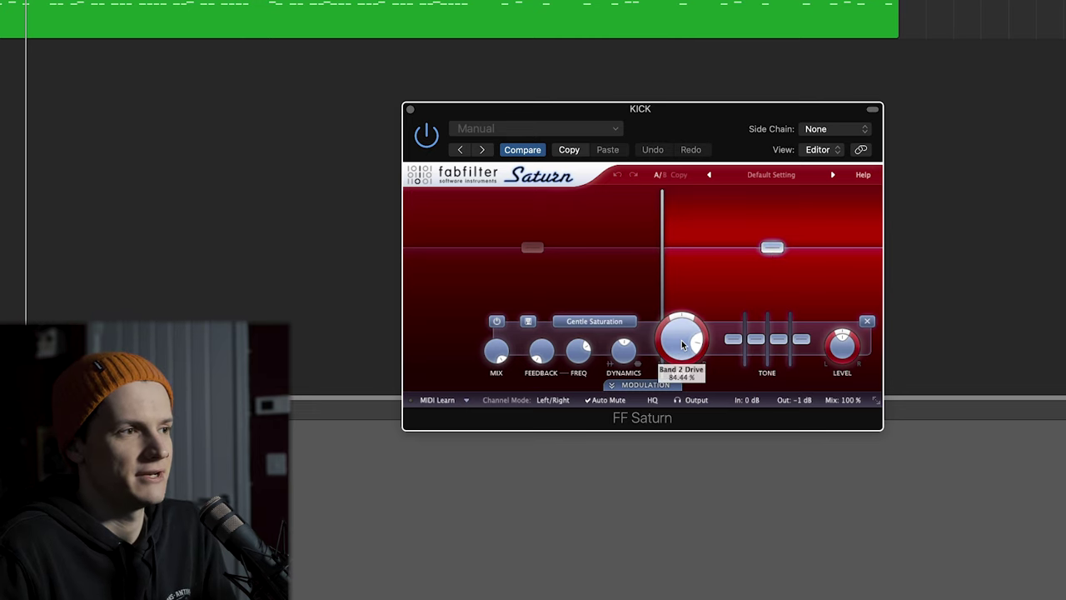
left_click_drag(681, 342, 681, 308)
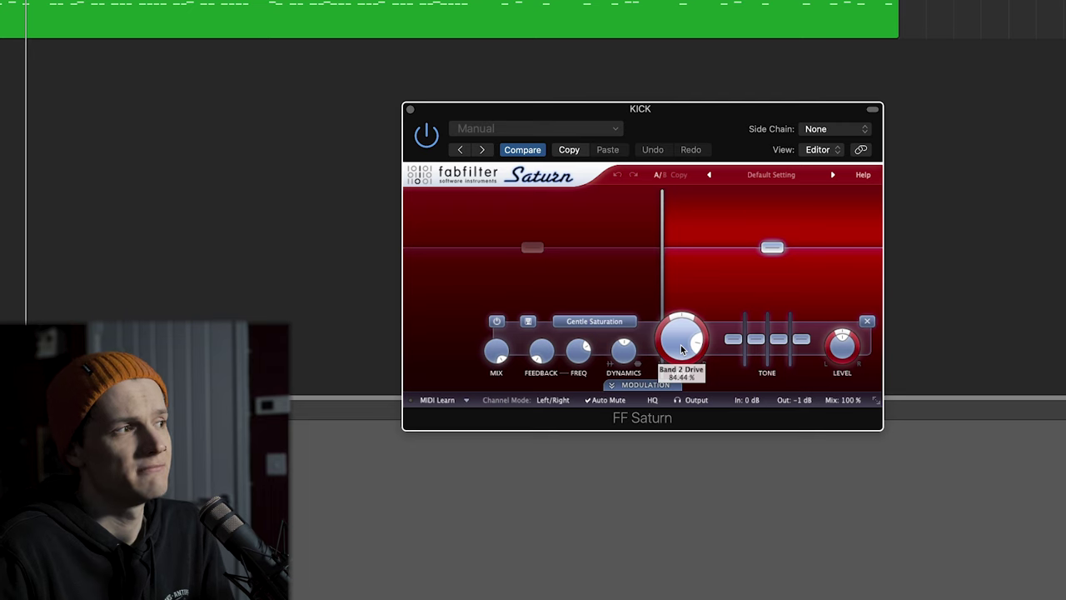
key("space")
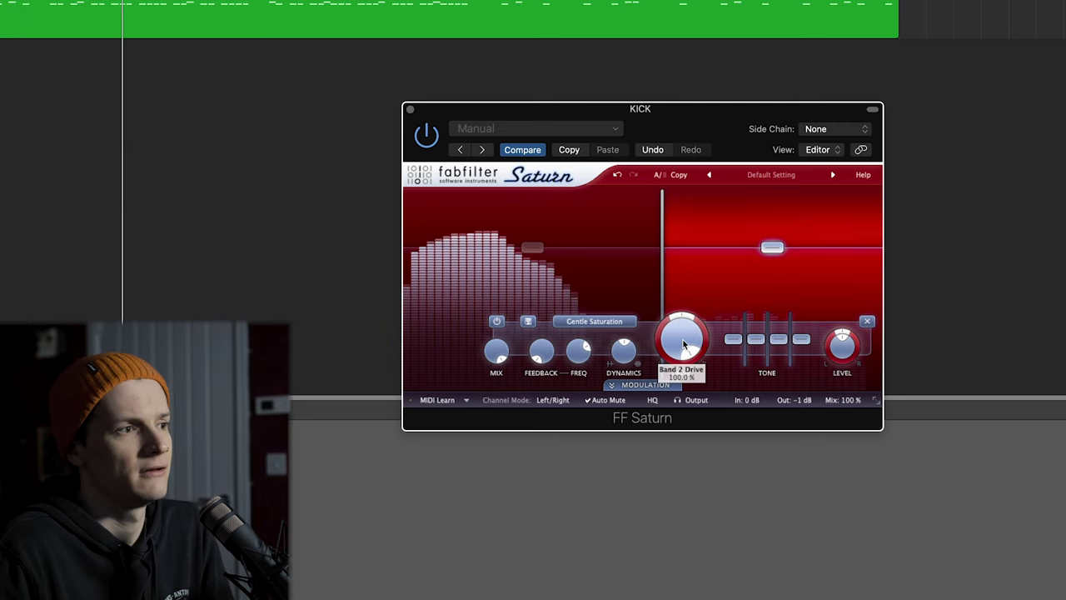
mouse_move(683, 339)
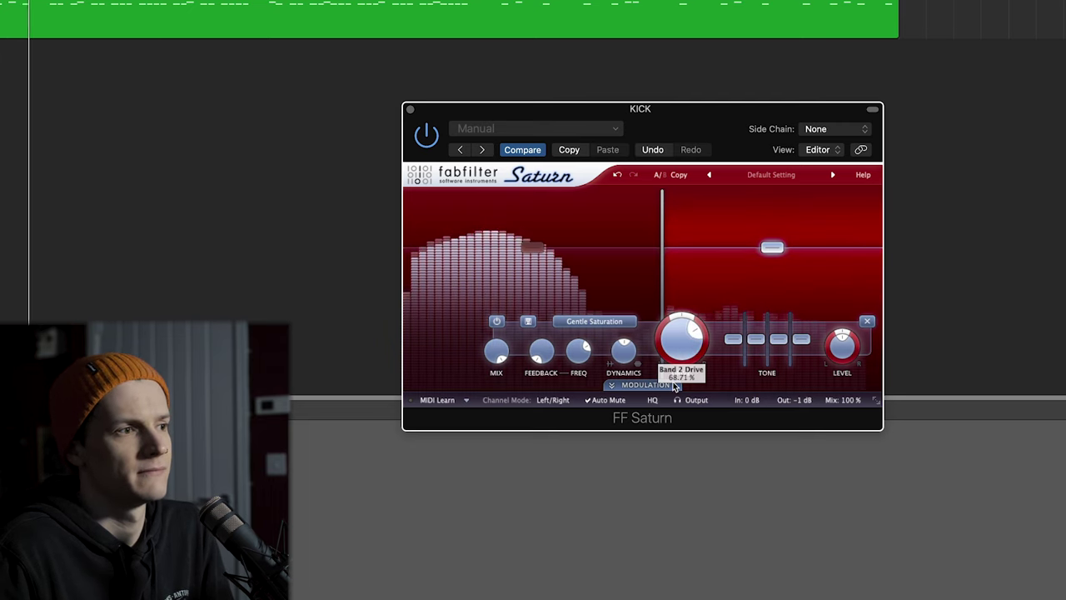
mouse_move(683, 339)
left_mouse_down()
mouse_move(674, 386)
mouse_move(674, 348)
left_mouse_up()
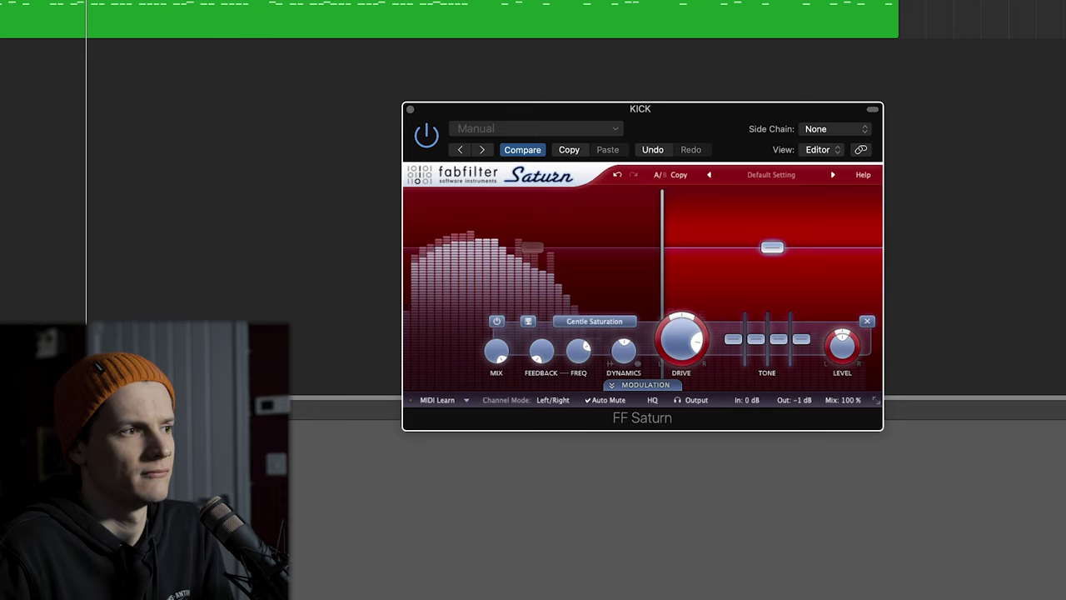
Audition Warm Tube on the high band during playback, raising its Drive to 100% and lowering it again.
left_click(598, 322)
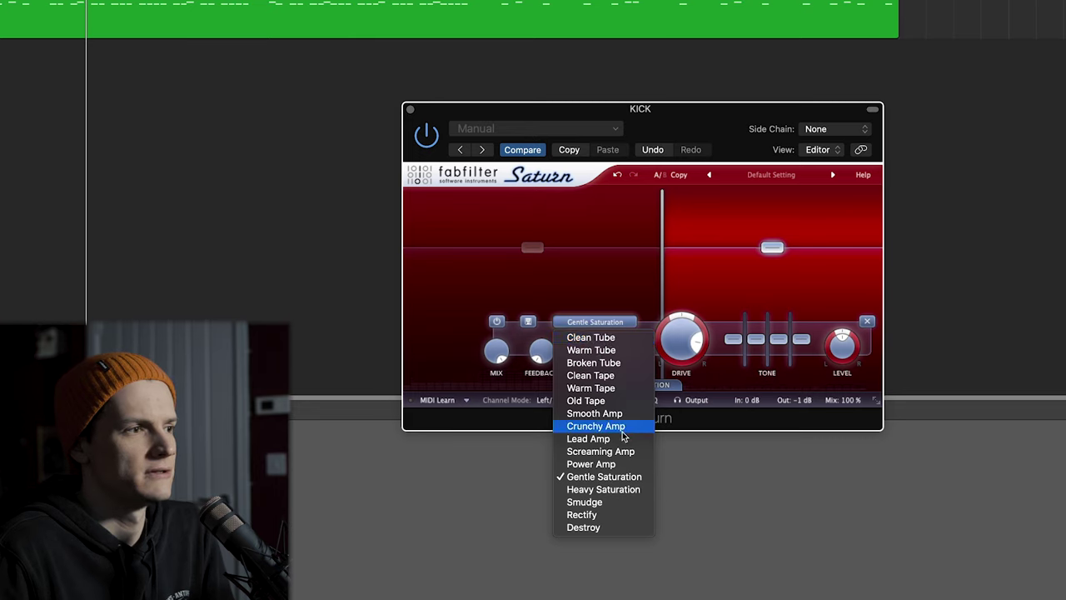
left_click(621, 352)
left_click_drag(675, 341, 677, 292)
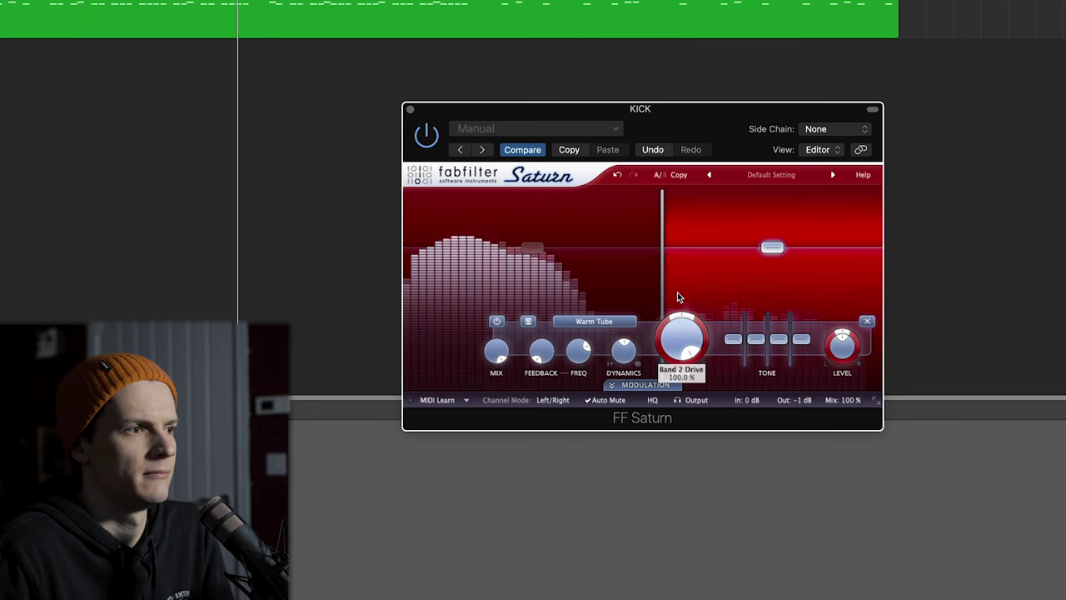
left_click_drag(678, 340, 670, 375)
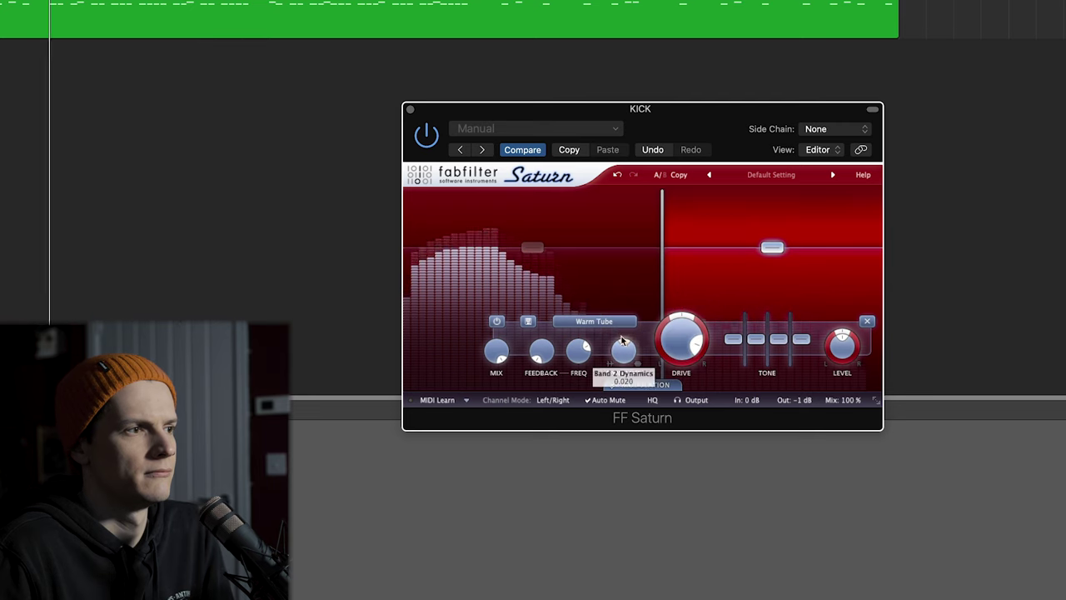
Audition Smooth Amp on the high band with Drive at about 72%, and switch the style to Old Tape.
left_click(594, 321)
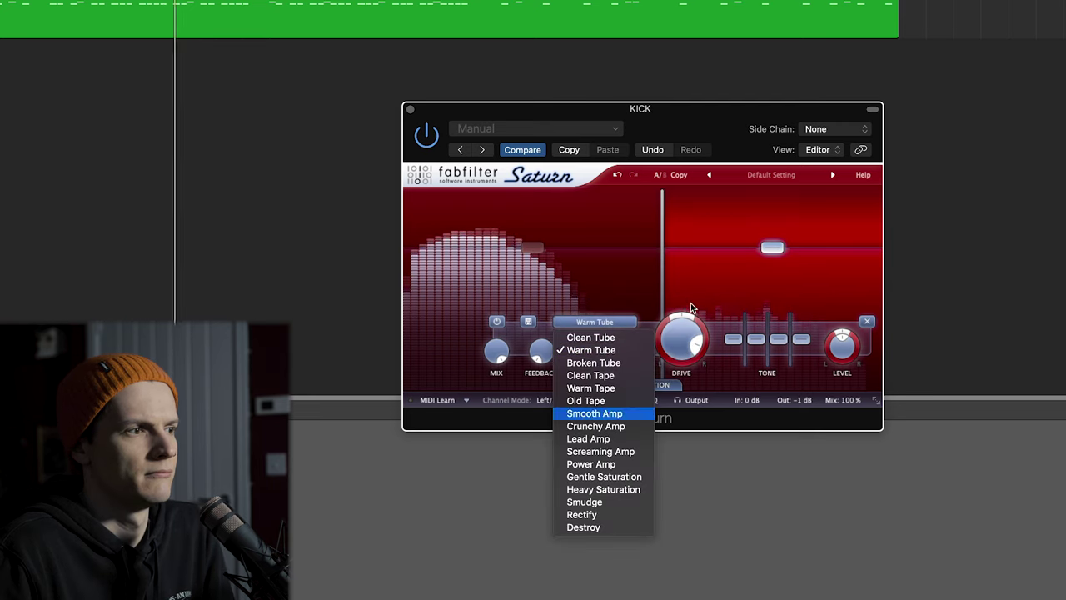
left_click(626, 414)
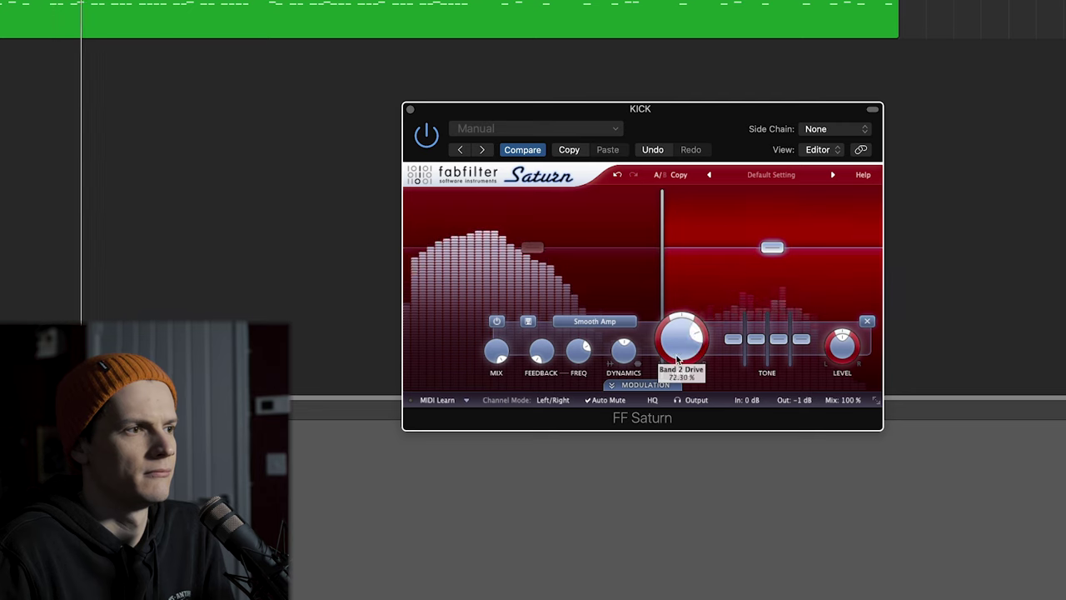
left_click(621, 322)
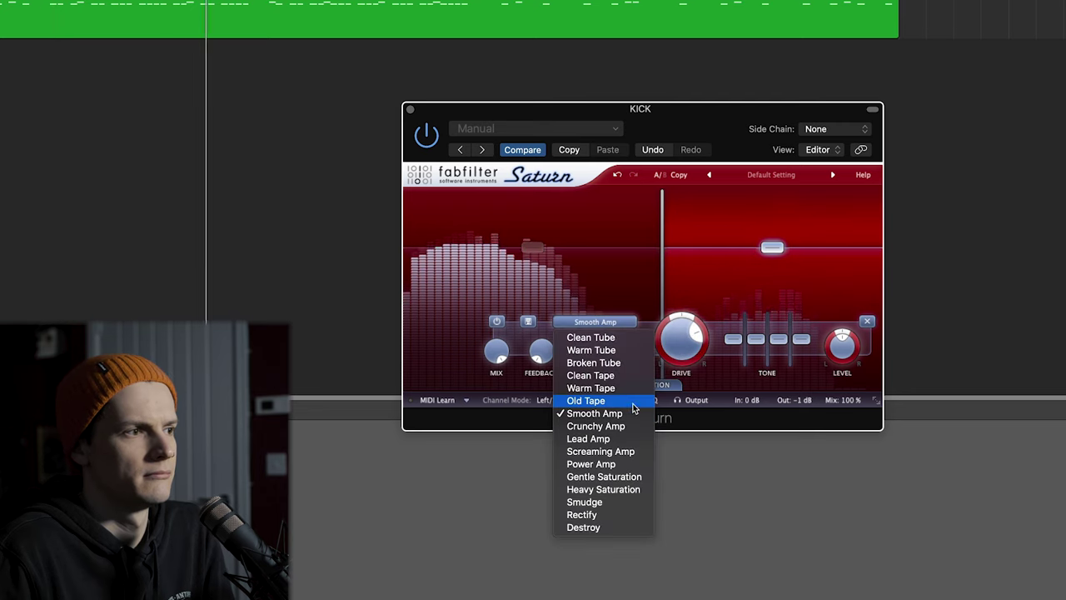
left_click(621, 401)
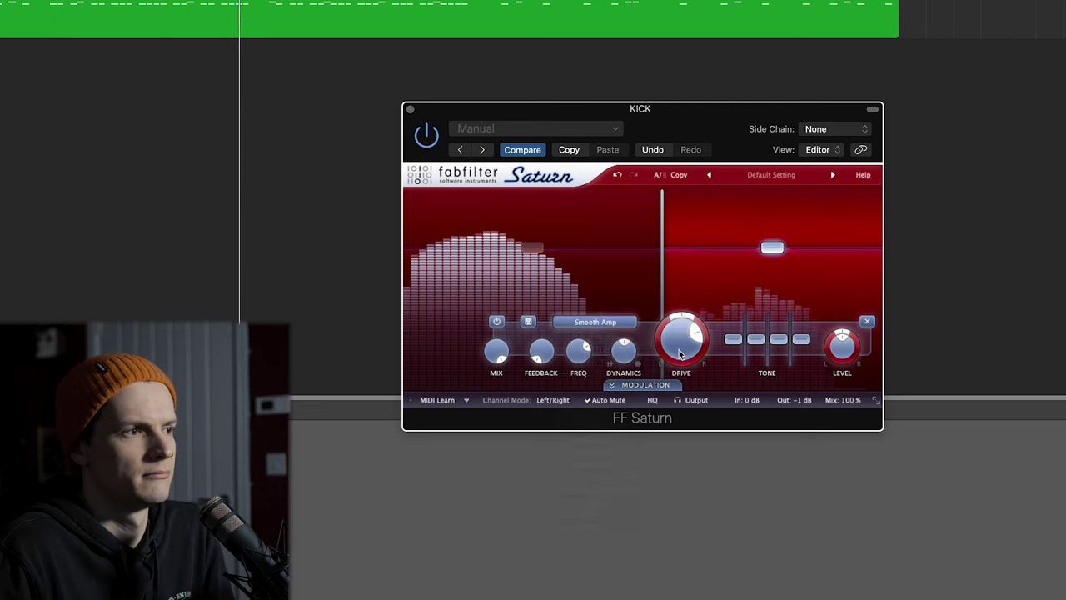
Compare the Warm Tape and Clean Tape styles on the high band with Drive at about 83%.
left_click(624, 322)
left_click(630, 387)
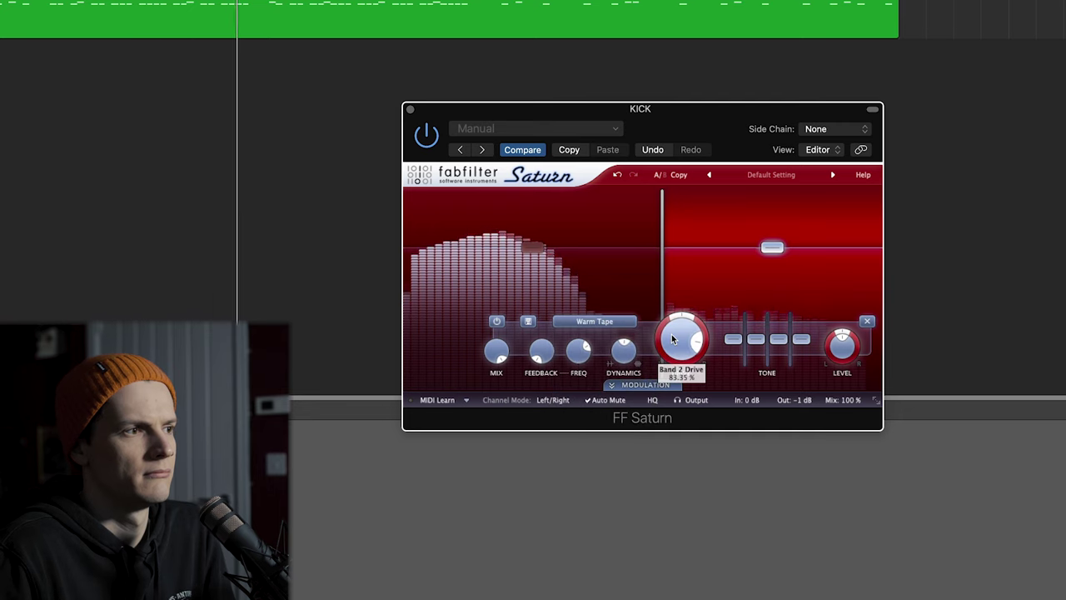
left_click(620, 322)
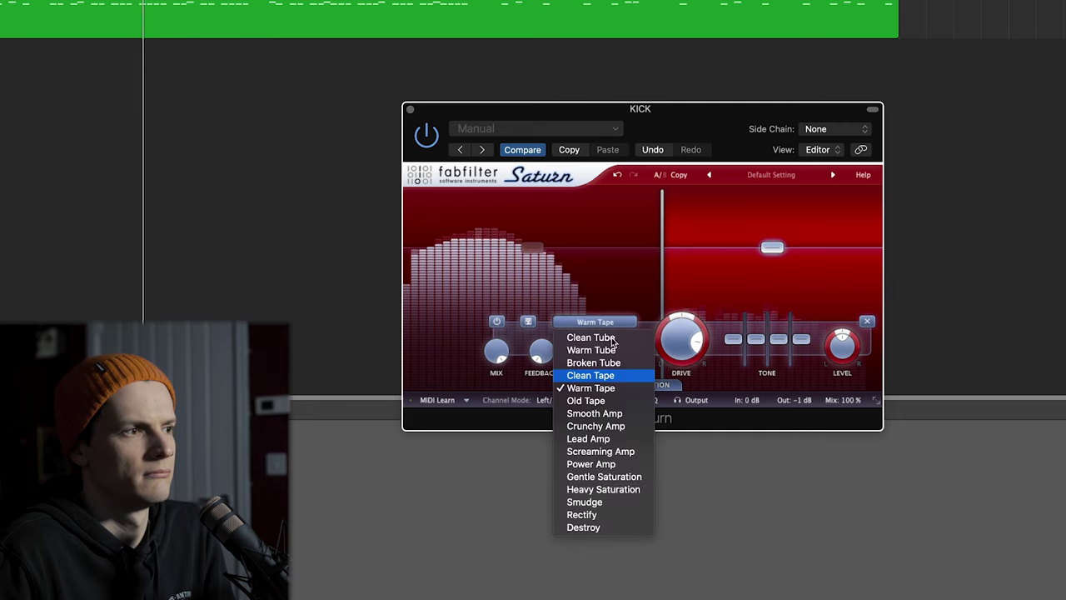
left_click(621, 375)
Audition Gentle Saturation, Heavy Saturation and Destroy in turn on the high band during playback.
left_click(614, 321)
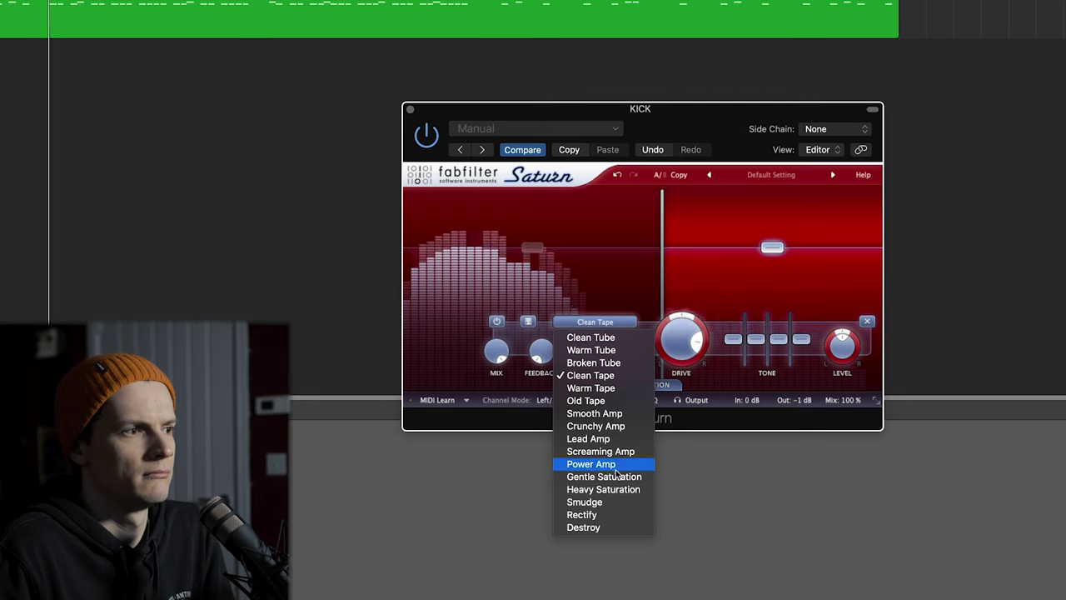
left_click(608, 477)
left_click(608, 323)
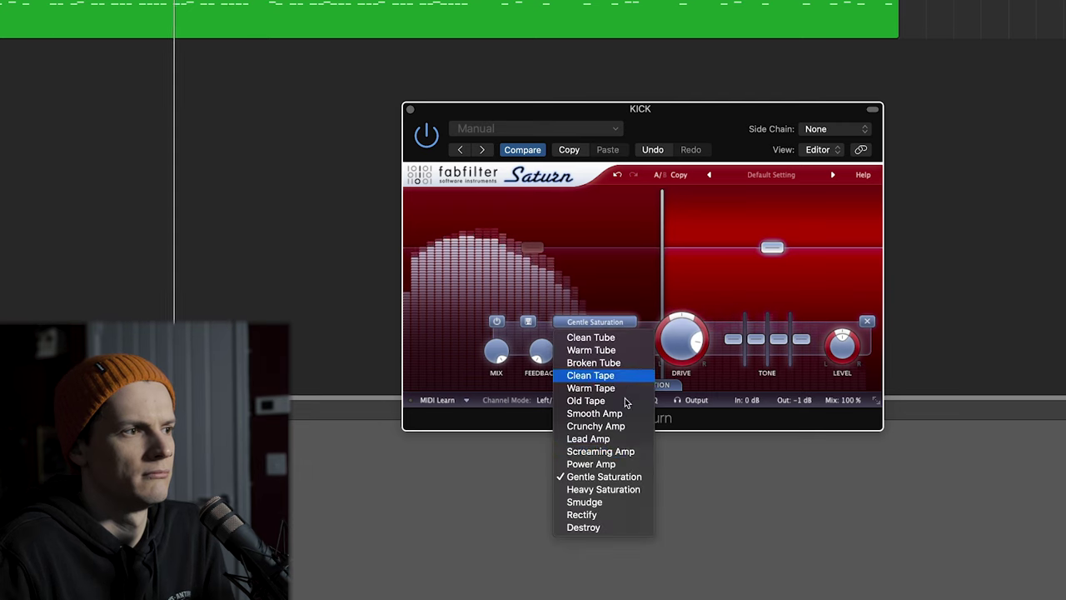
left_click(609, 491)
left_click(608, 317)
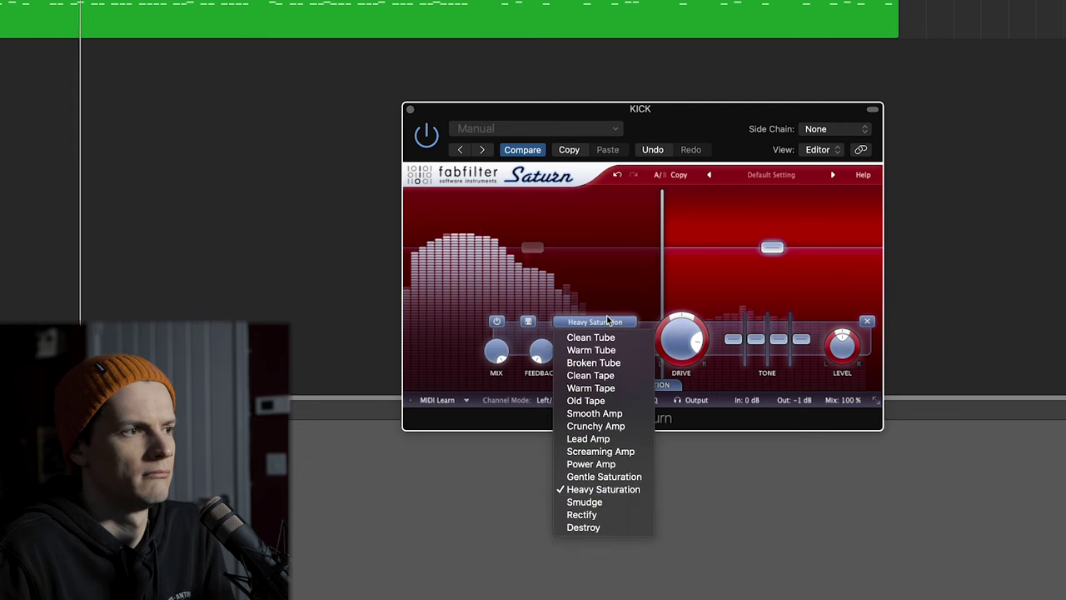
left_click(606, 527)
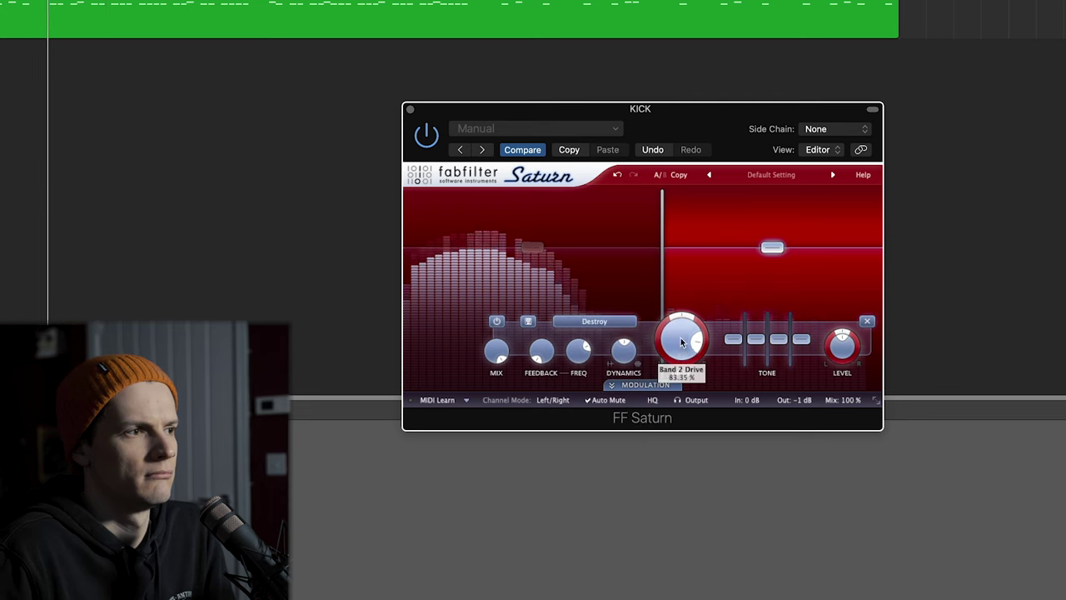
Set the high band's style back to Gentle Saturation and close the kick's FF Saturn window.
left_click(631, 323)
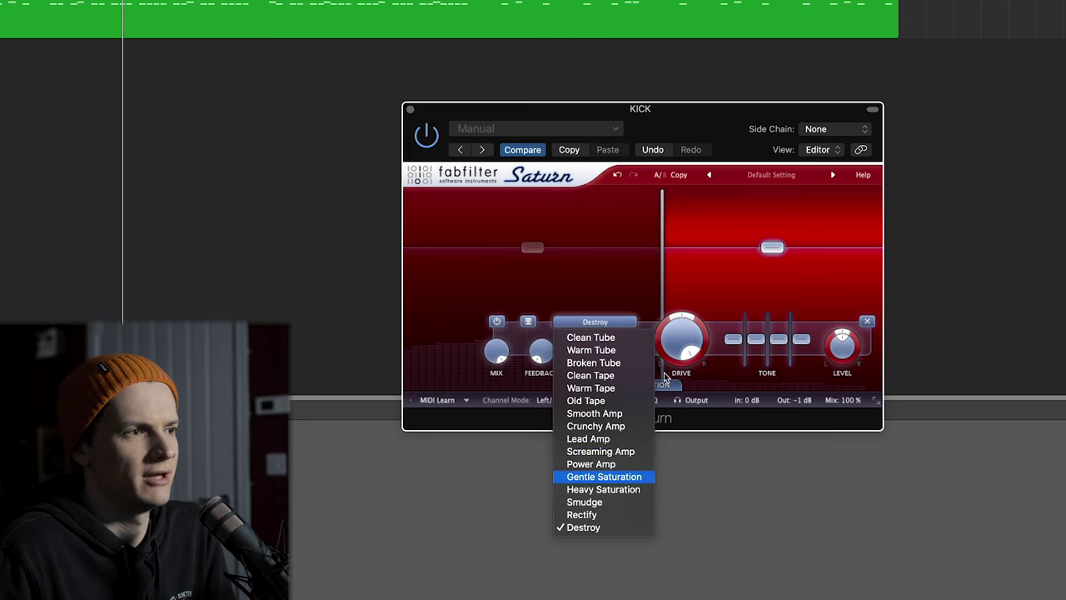
left_click(617, 476)
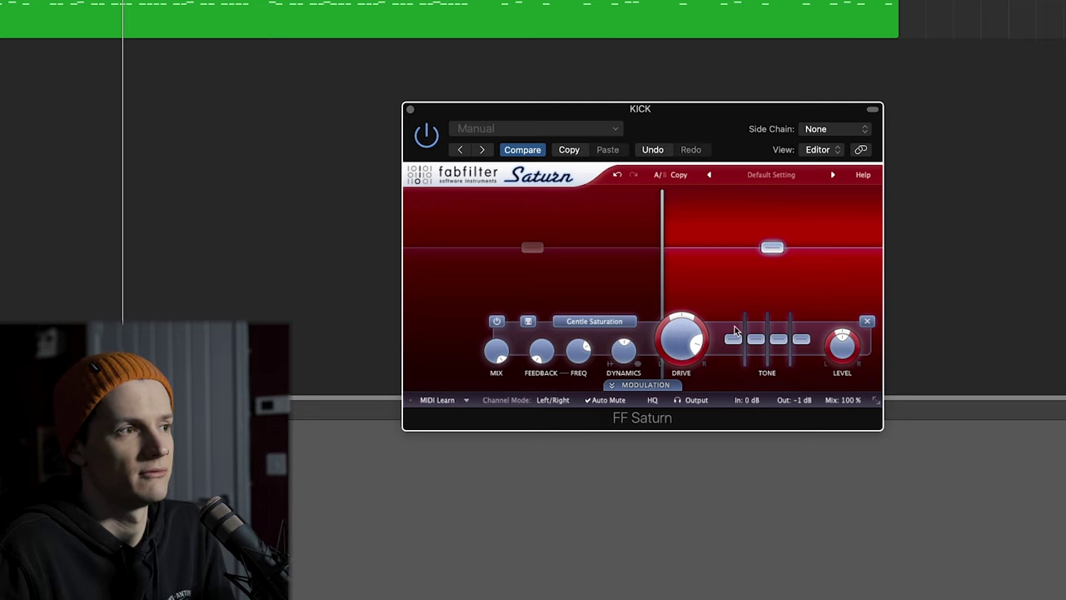
left_click(410, 110)
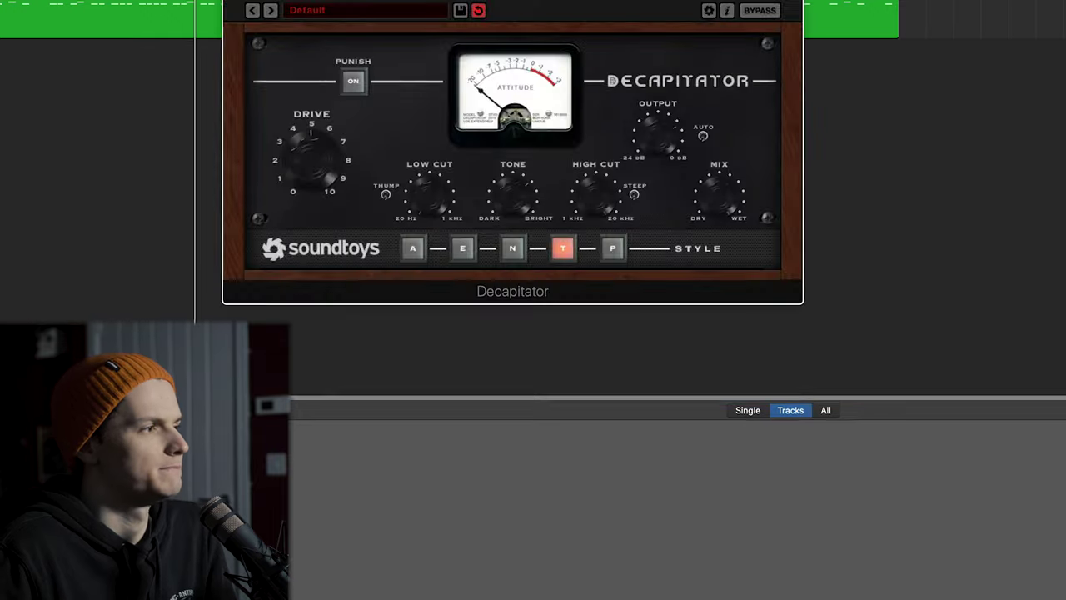
Reposition the snare's Decapitator window so that all of its controls are fully visible.
left_click_drag(500, 1, 703, 136)
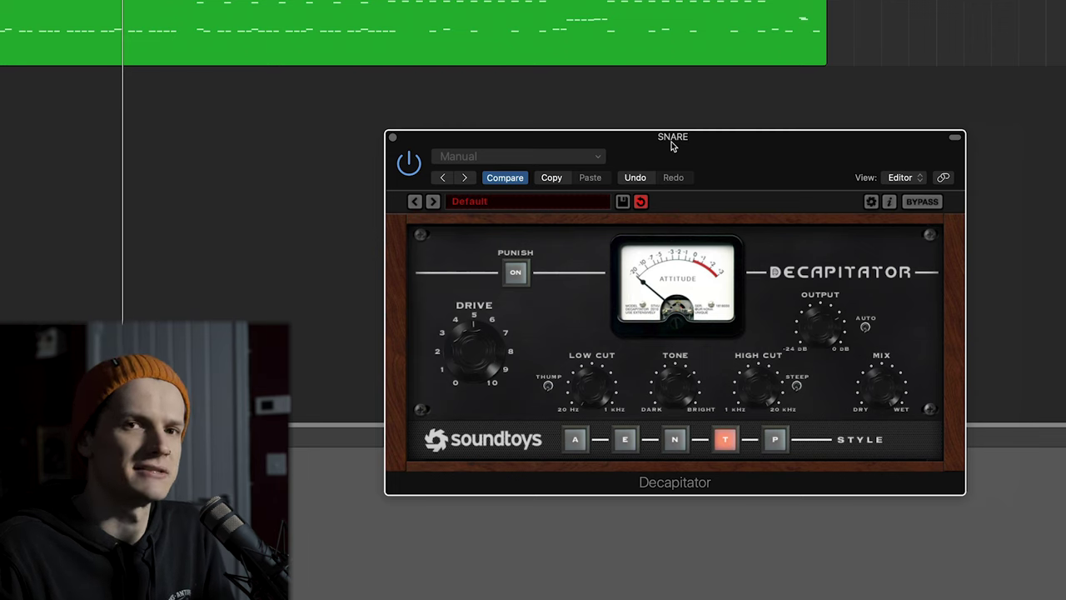
left_click_drag(673, 146, 672, 146)
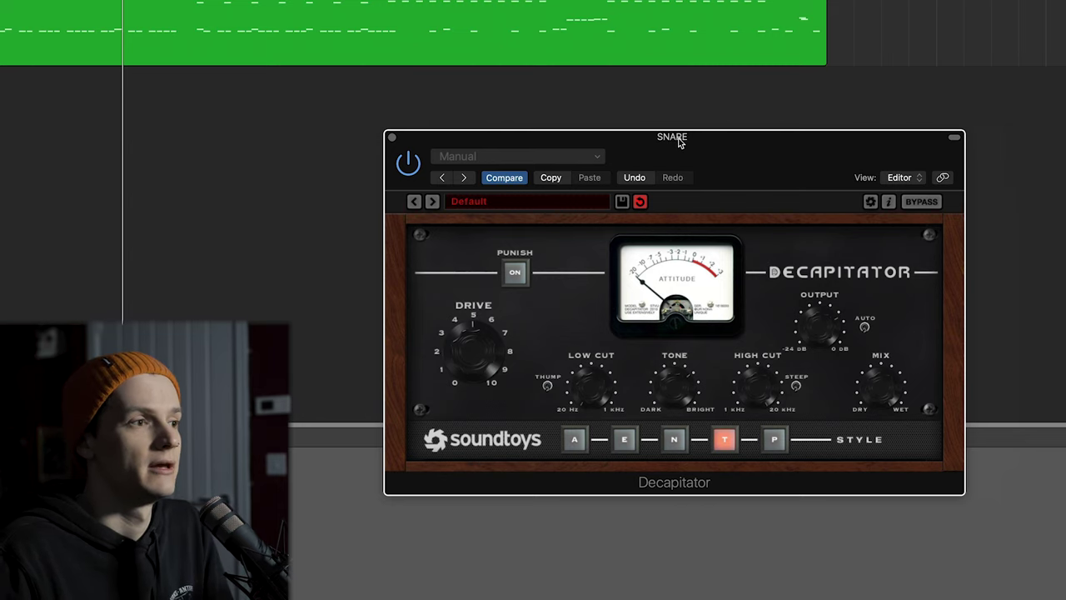
left_click_drag(678, 140, 678, 142)
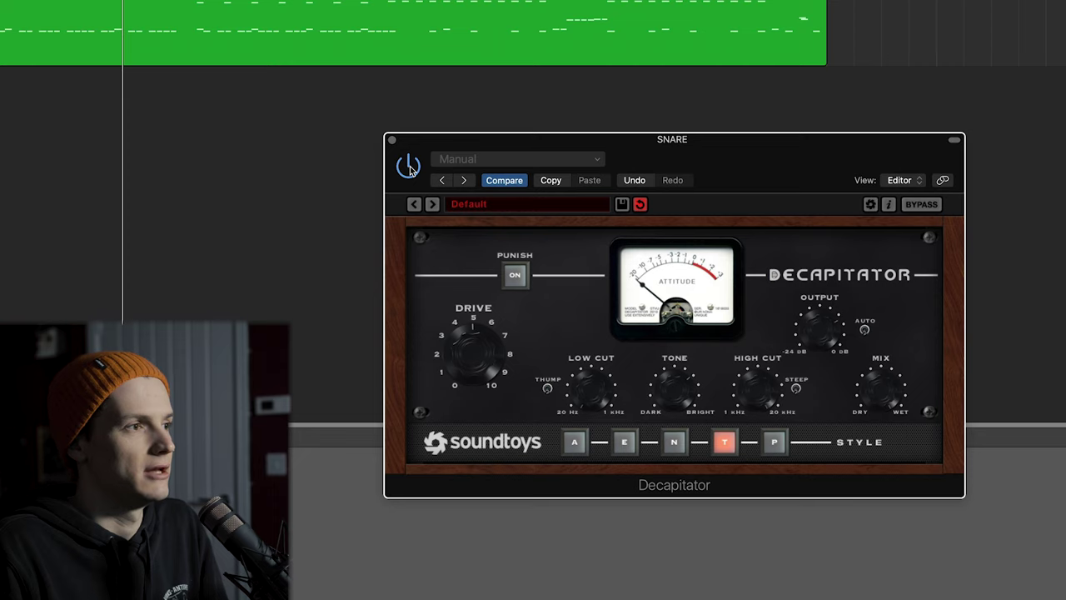
Play the snare and compare its sound with Decapitator bypassed and active, leaving the plugin on.
key("space")
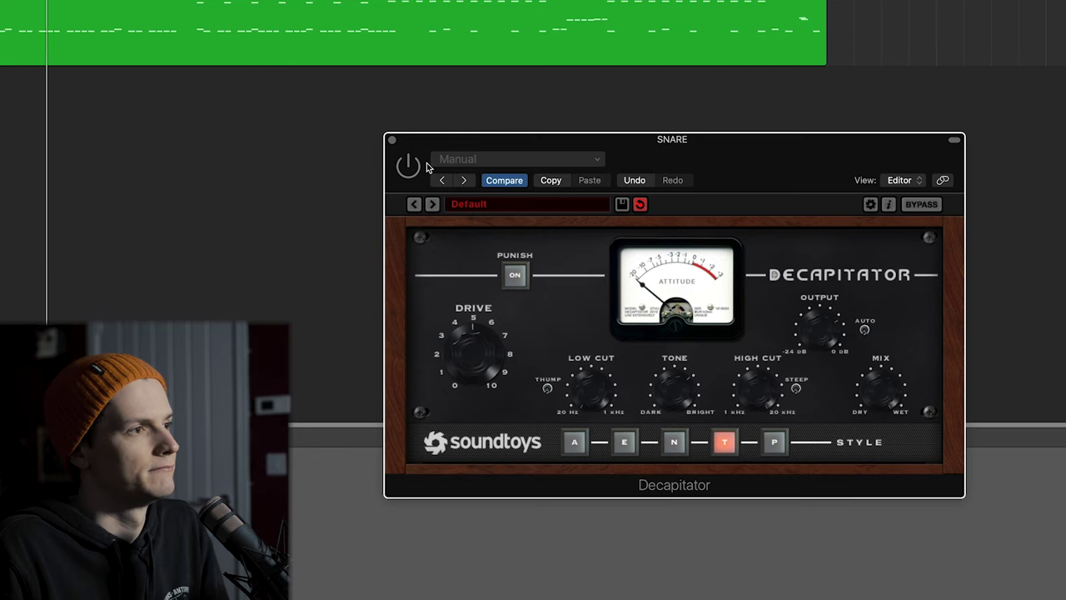
left_click(417, 168)
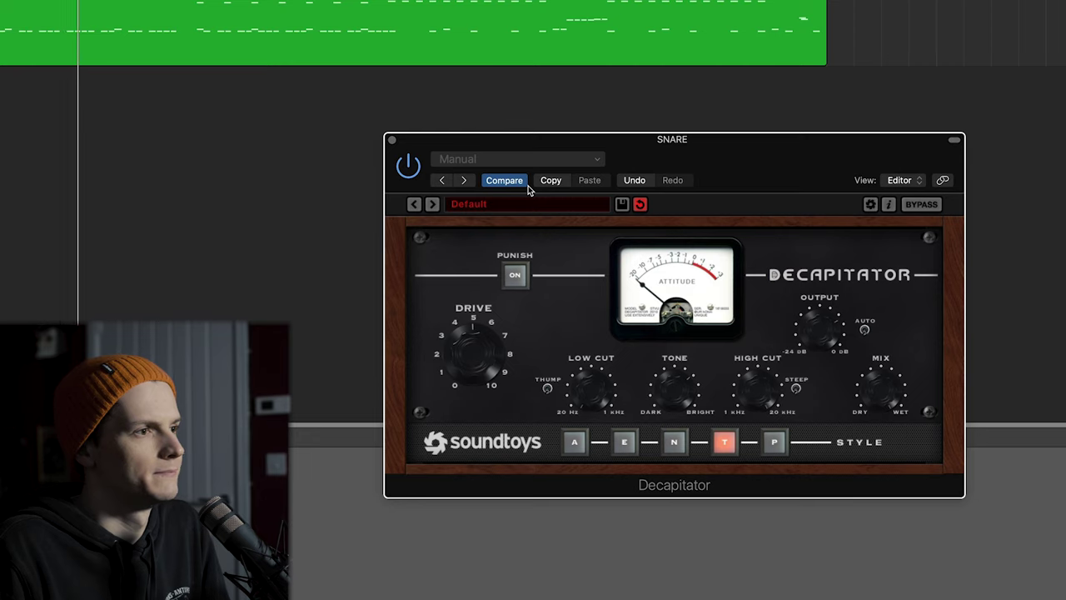
key("space")
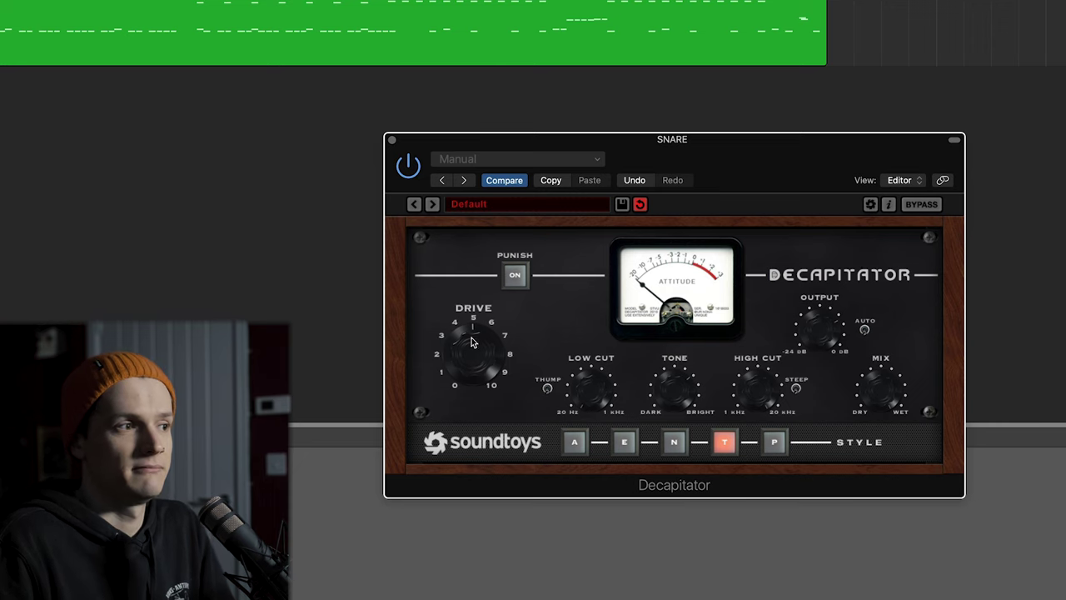
Audition Decapitator's Drive on the snare, returning it to 5, and compare the plugin bypassed and active.
key("space")
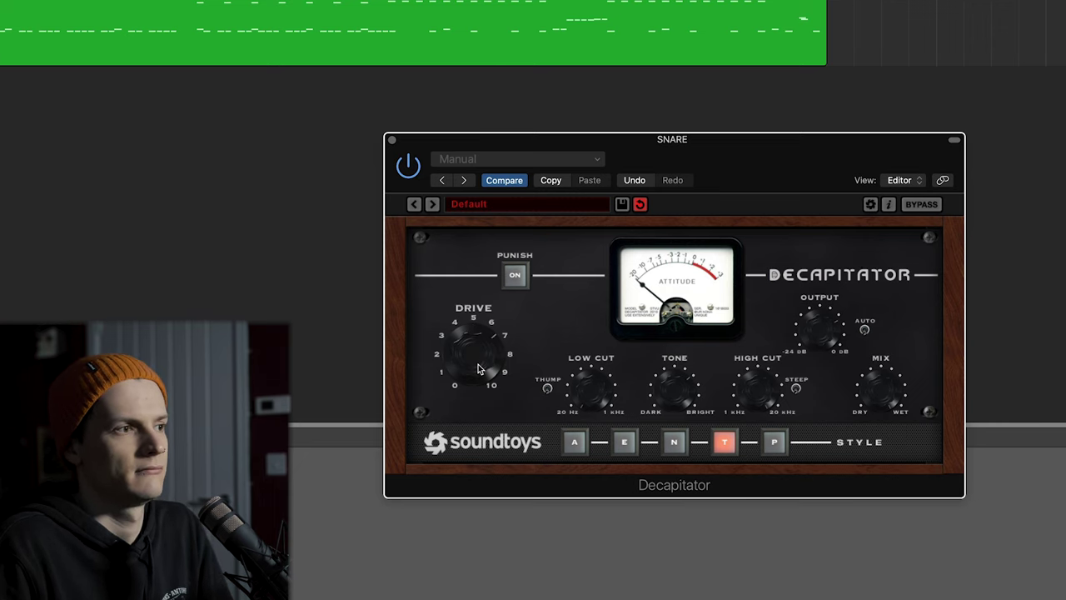
mouse_move(479, 369)
left_mouse_down()
mouse_move(476, 389)
mouse_move(475, 375)
left_mouse_up()
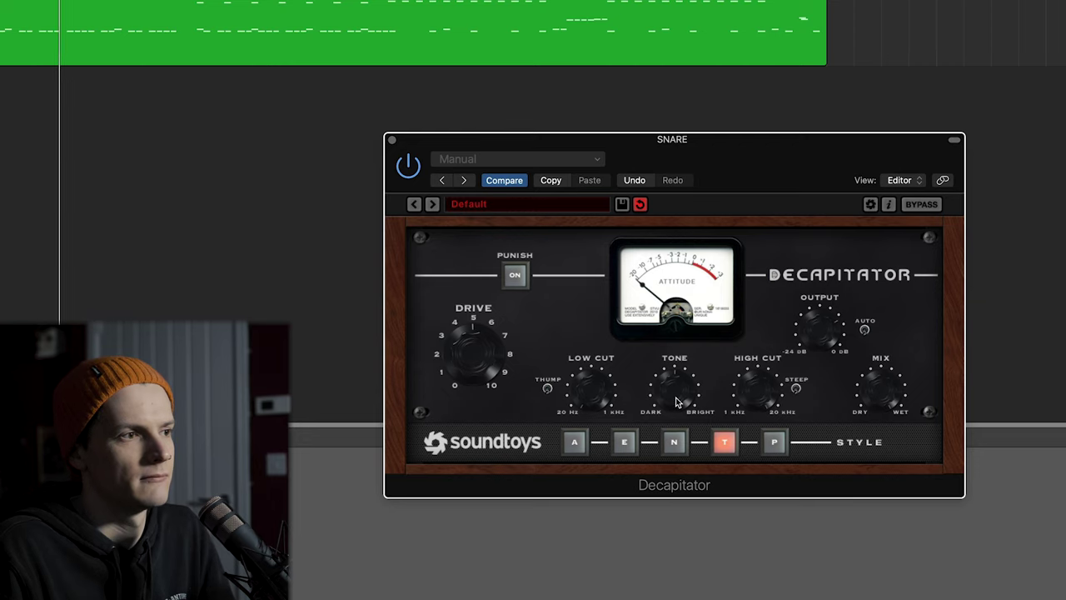
left_click(405, 168)
left_click(404, 169)
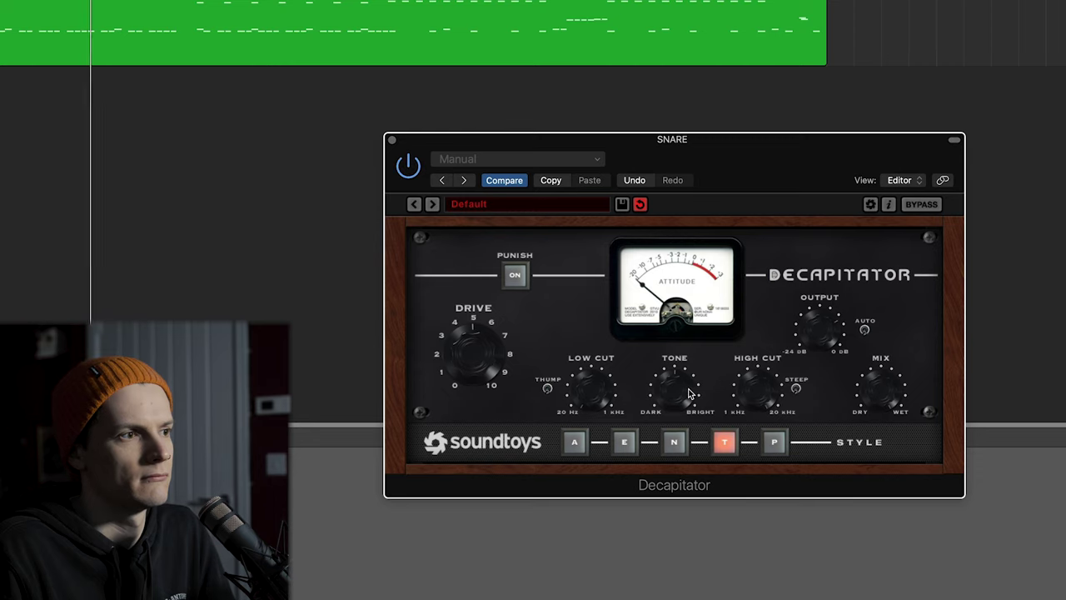
Audition Decapitator's Tone control, return it to centre, and stop playback and close the plugin window.
left_click_drag(680, 395, 680, 372)
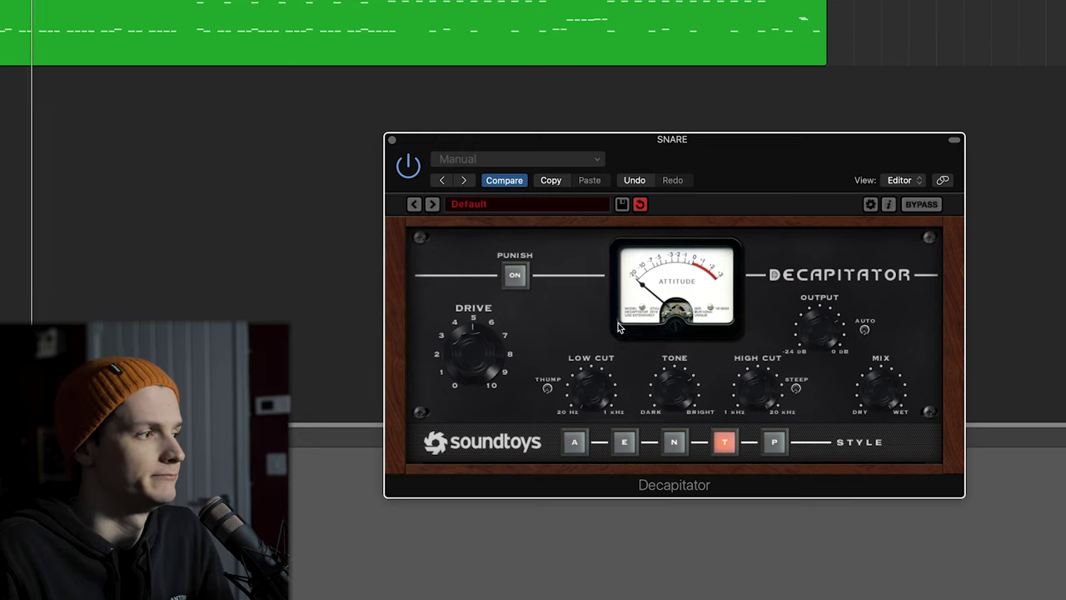
key("space")
key("super+w")
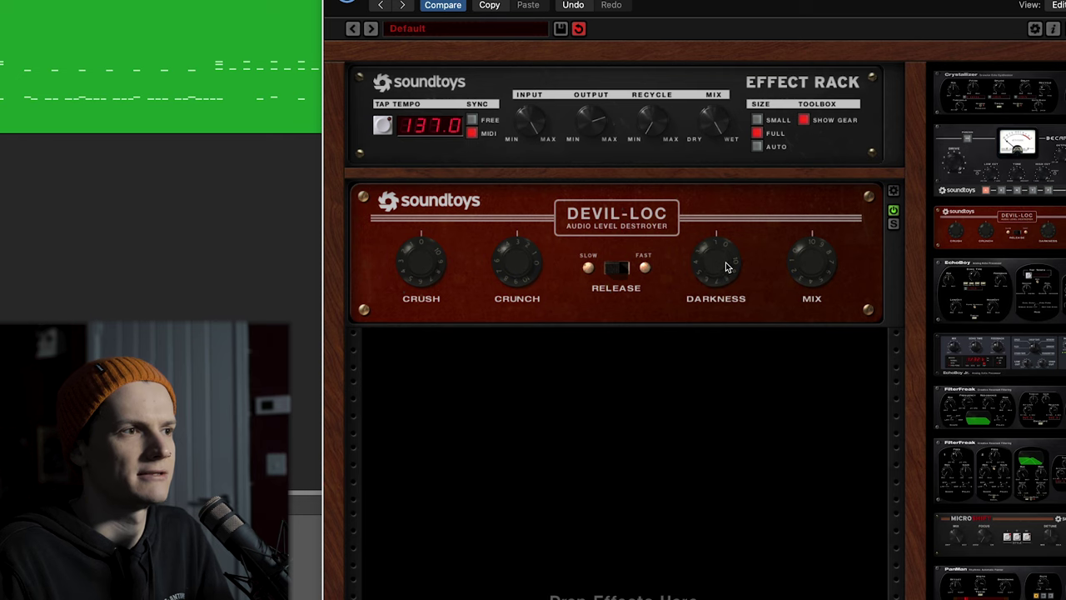
Try the Darkness control of Devil-Loc in the Effect Rack and close the rack window.
left_click_drag(721, 276, 712, 374)
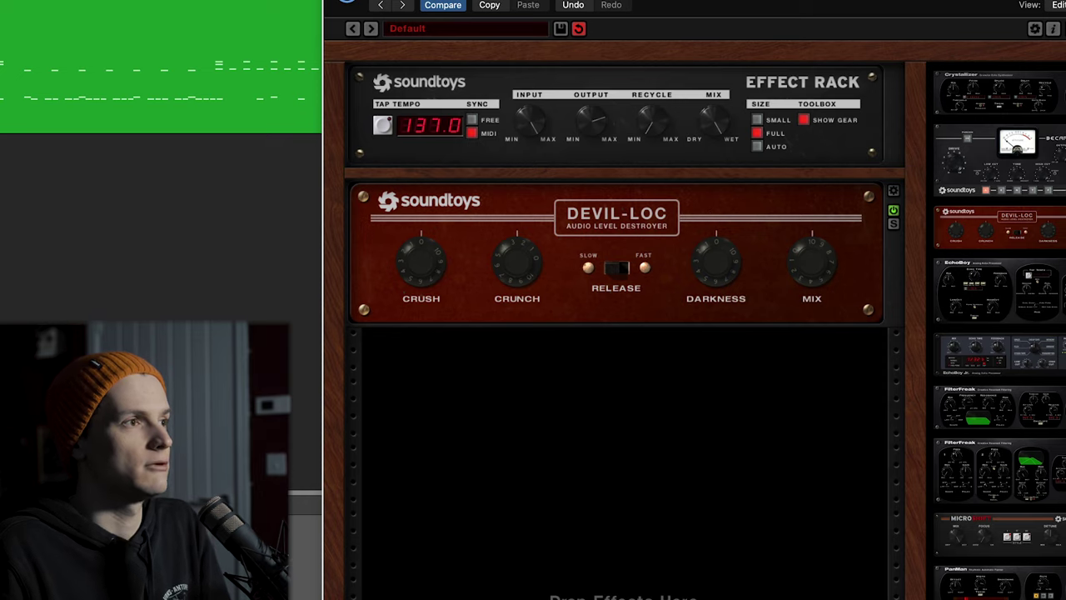
key("super+w")
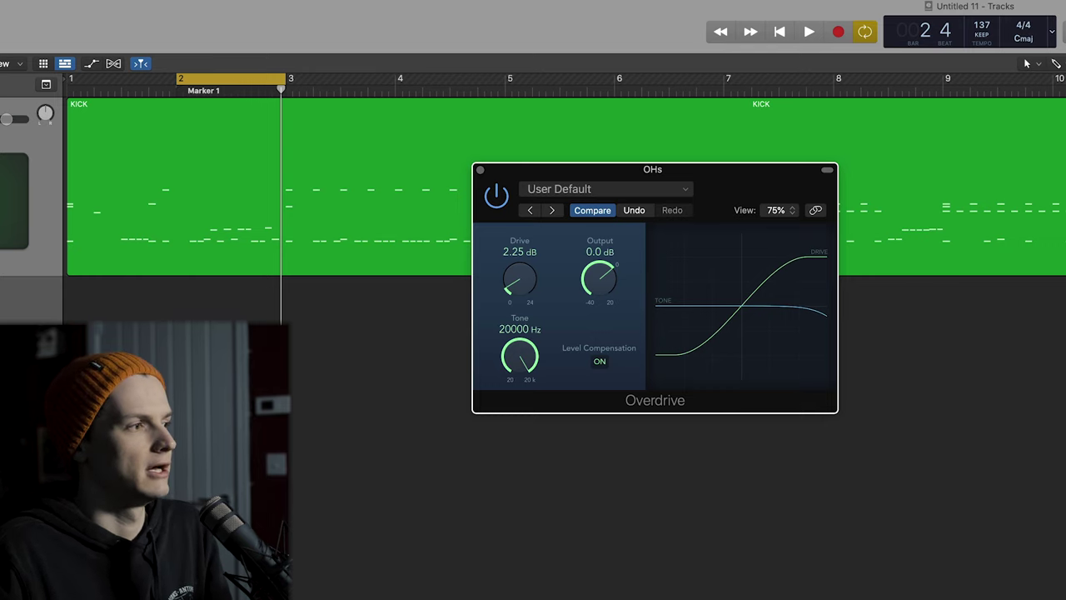
Replace the one-bar cycle at bar 2 with a range from bar 3 past bar 10, and start playback.
left_click(234, 79)
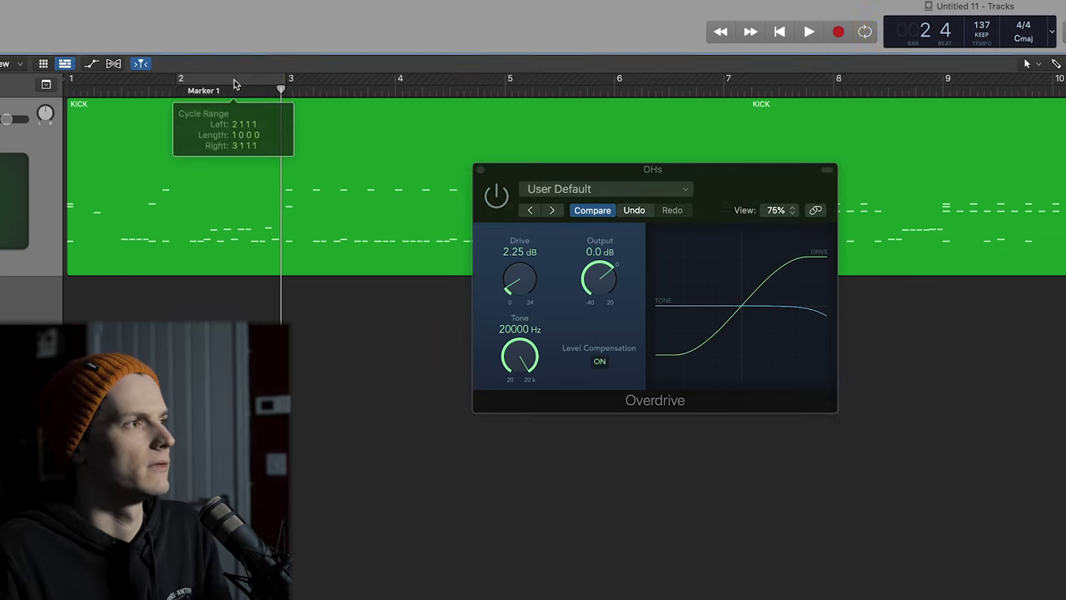
left_click_drag(283, 80, 1058, 150)
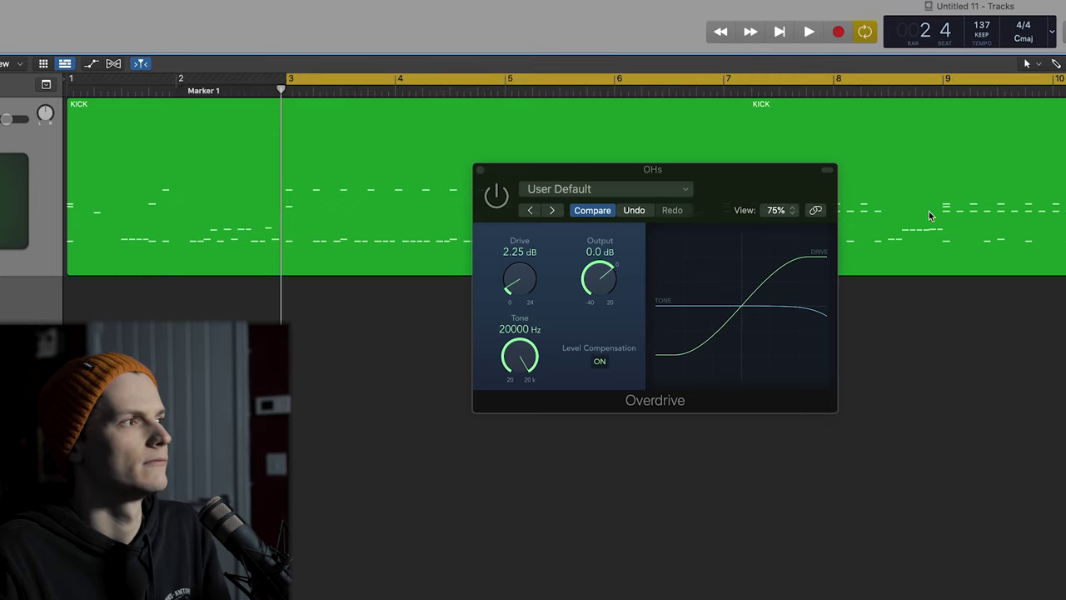
key("space")
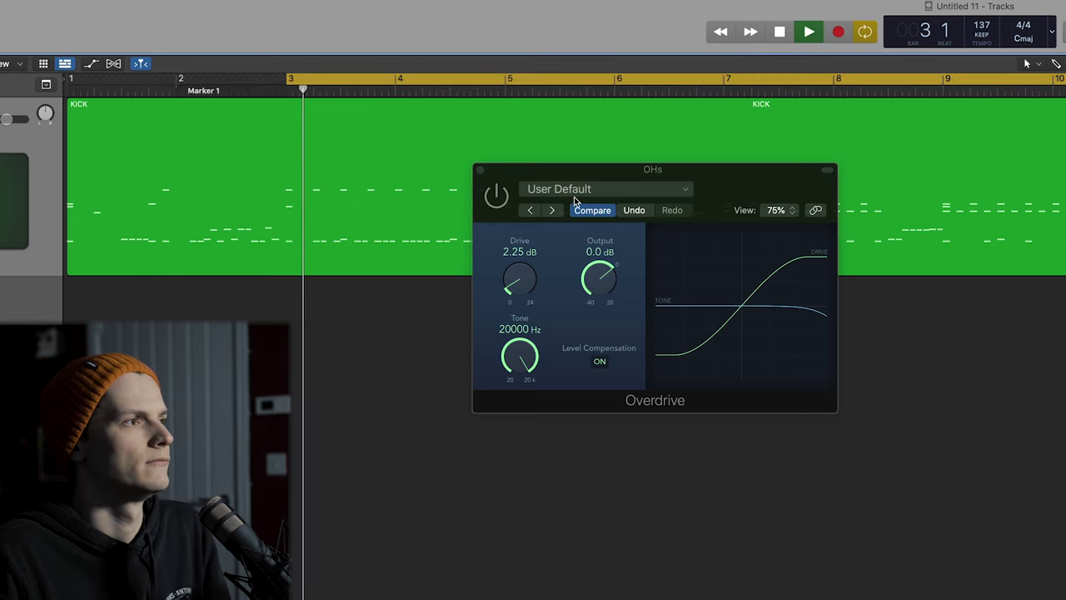
Compare the overheads with Overdrive bypassed and active during playback, leaving the plugin on.
left_click(494, 197)
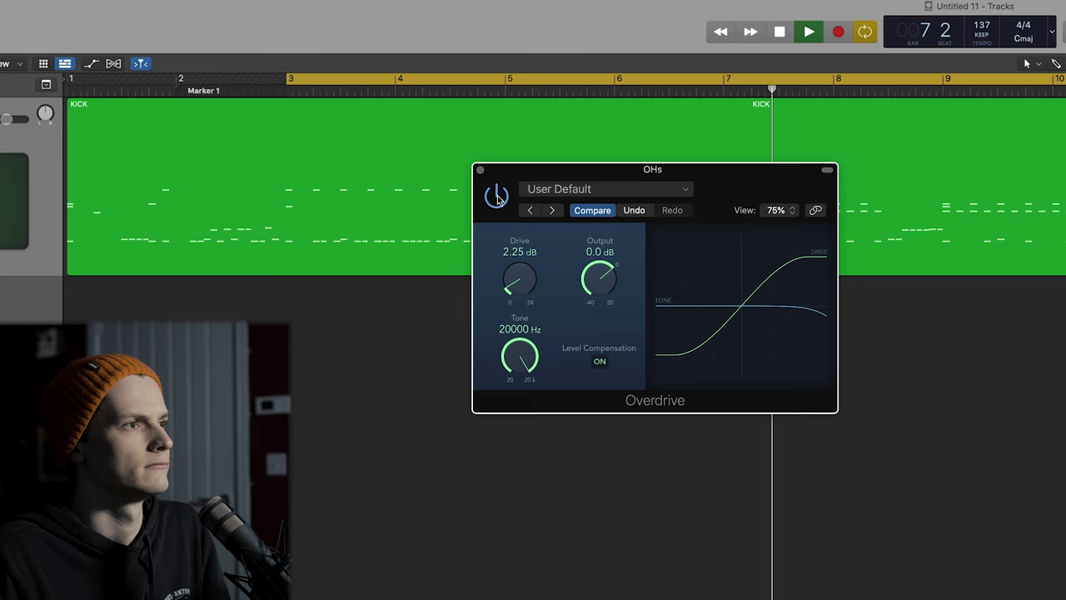
left_click(497, 196)
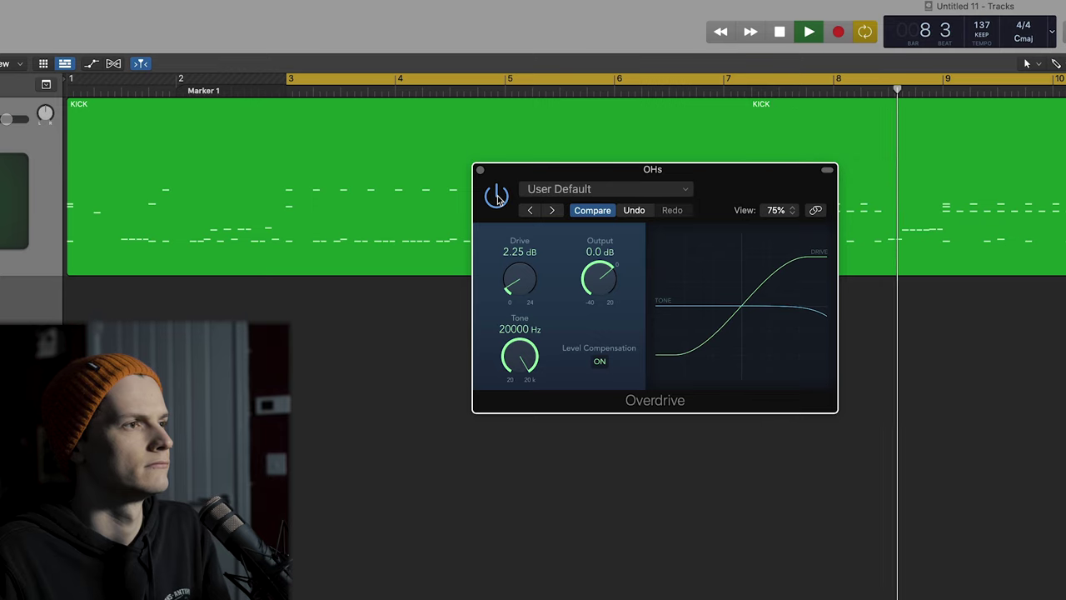
left_click(496, 196)
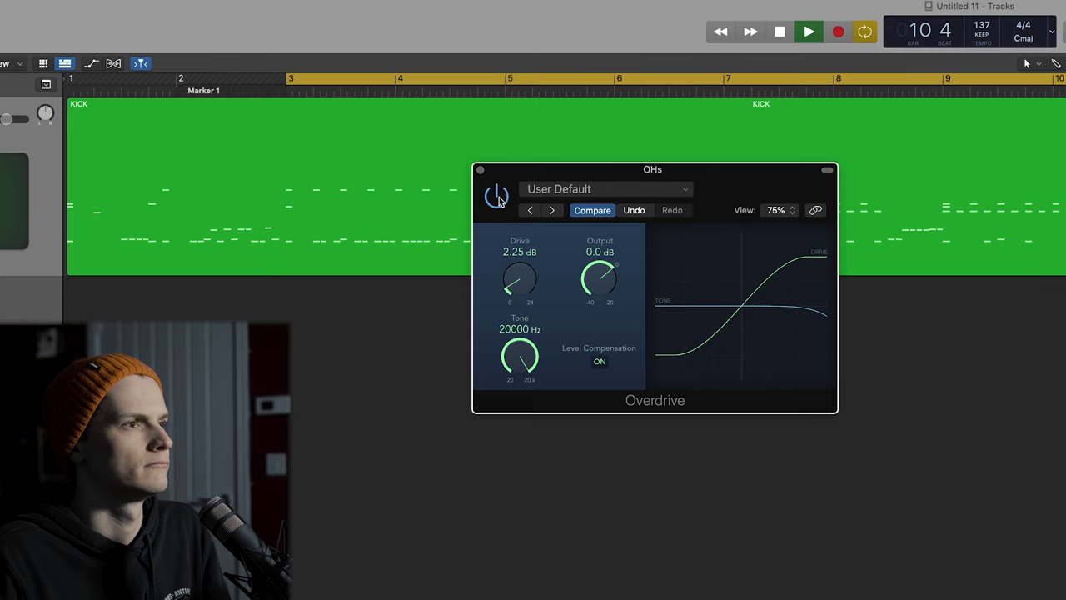
Toggle Overdrive's bypass repeatedly while the overheads play, stop playback, and leave the plugin active.
left_click(496, 196)
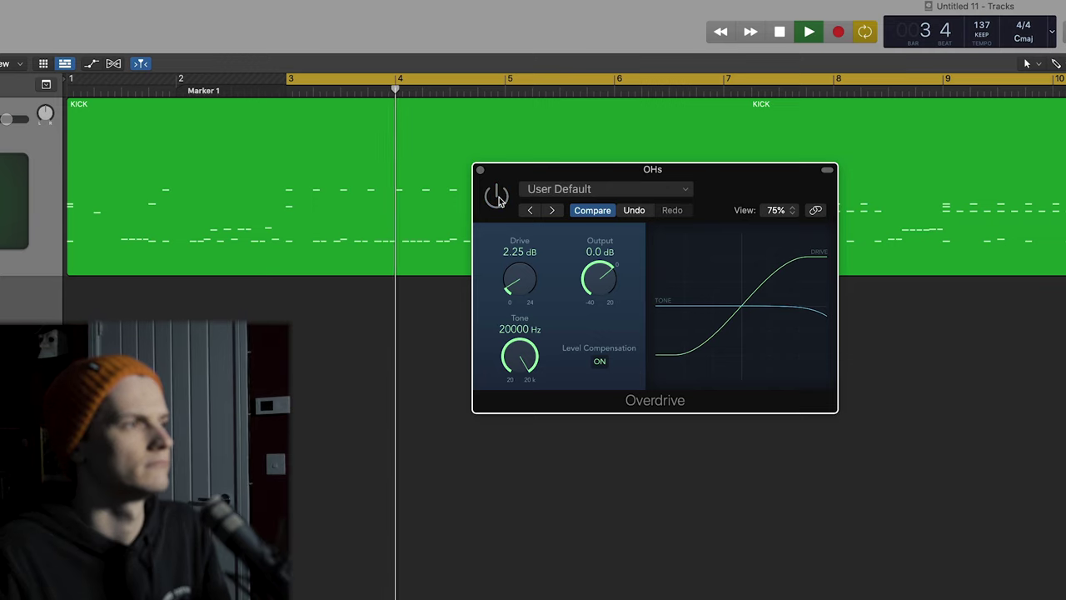
left_click(497, 196)
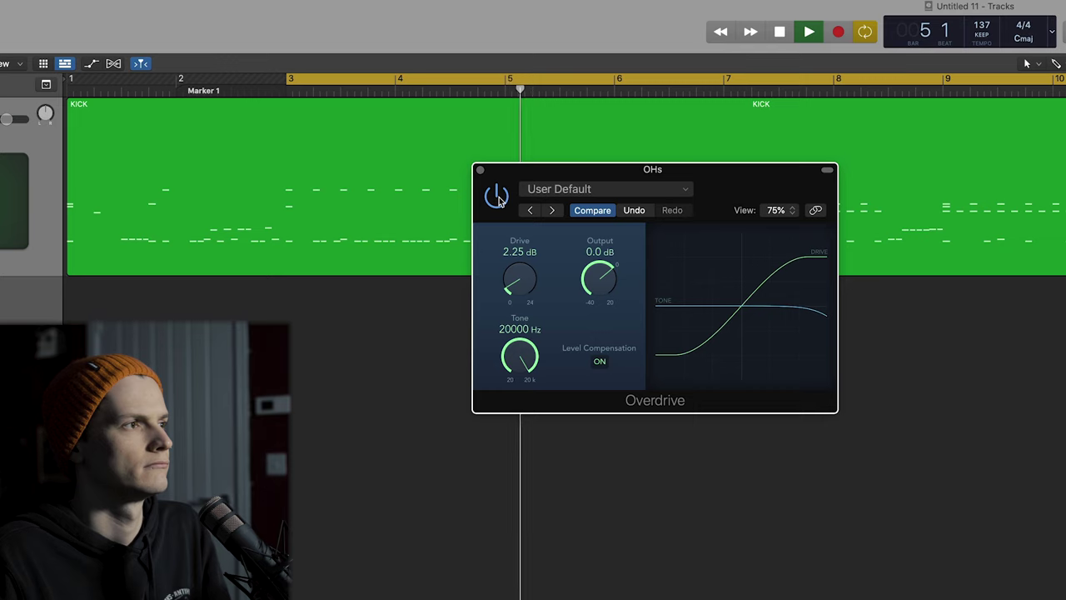
left_click(496, 196)
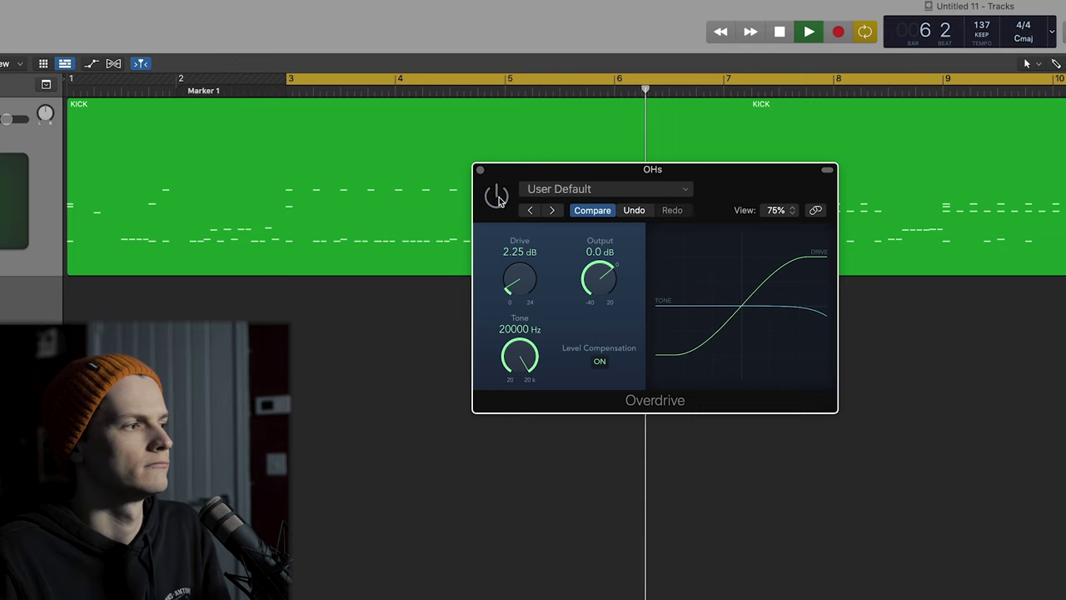
left_click(496, 196)
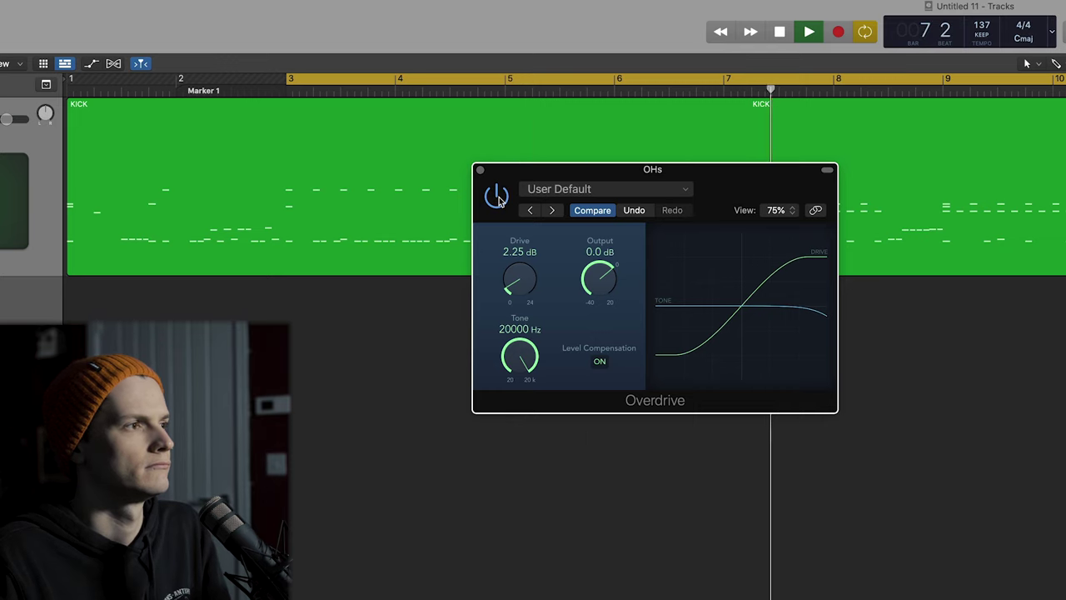
left_click(497, 196)
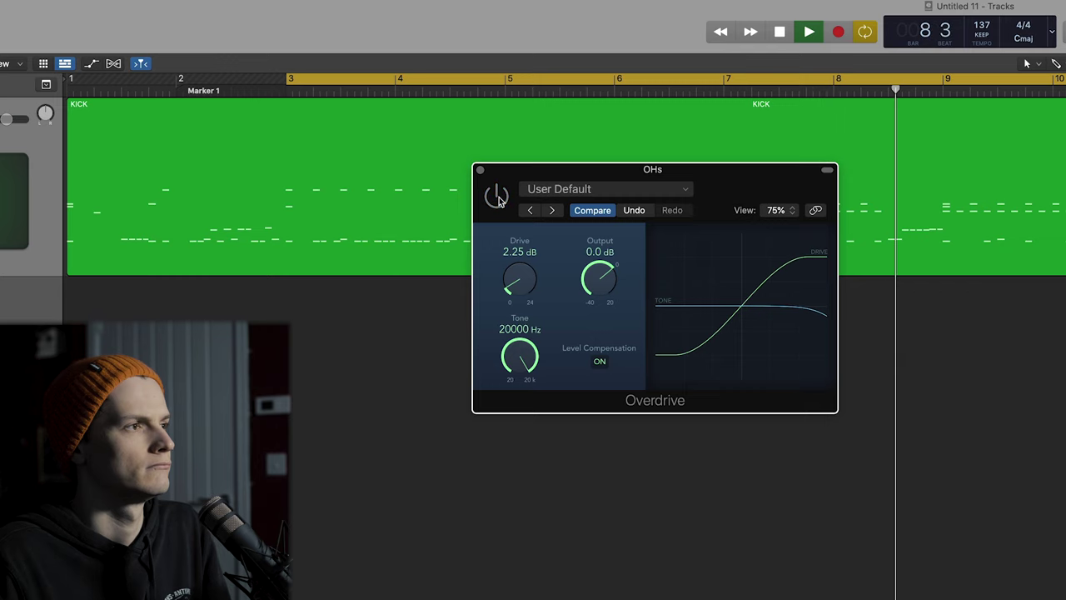
left_click(496, 196)
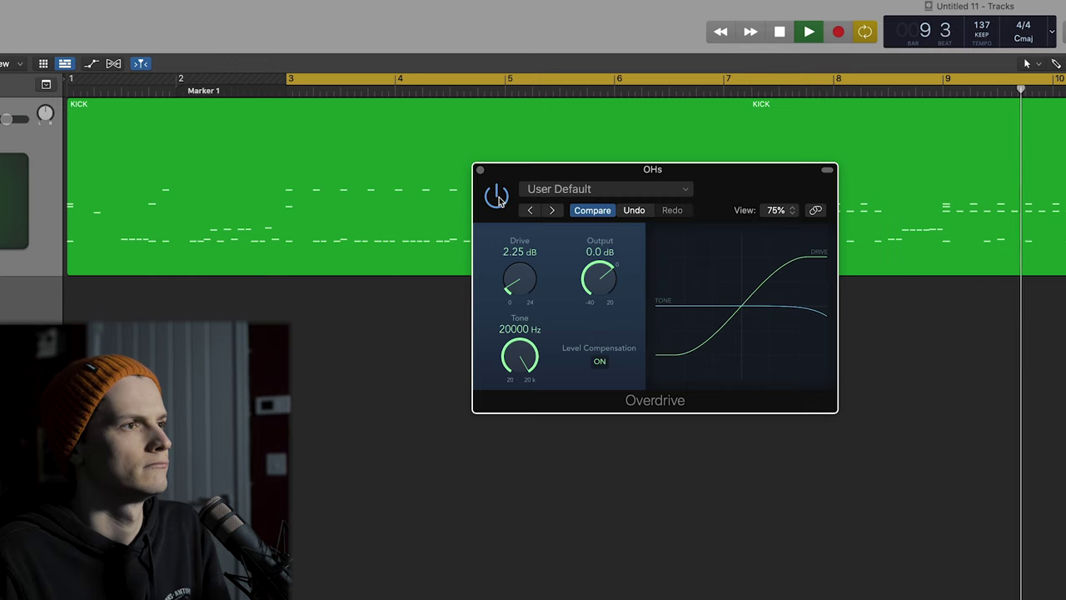
left_click(496, 196)
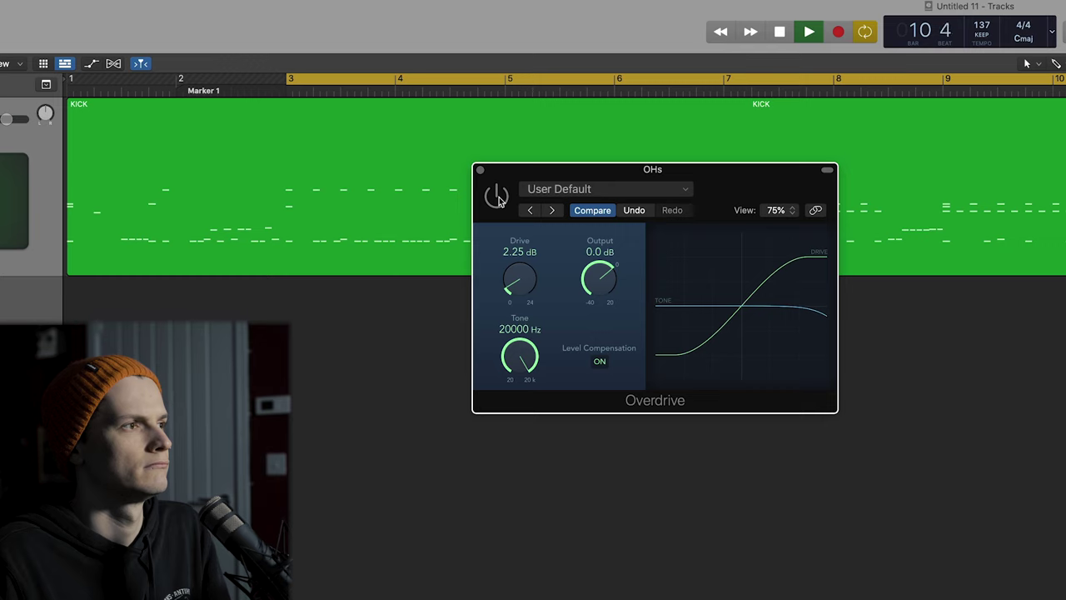
key("space")
left_click(496, 195)
left_click(480, 171)
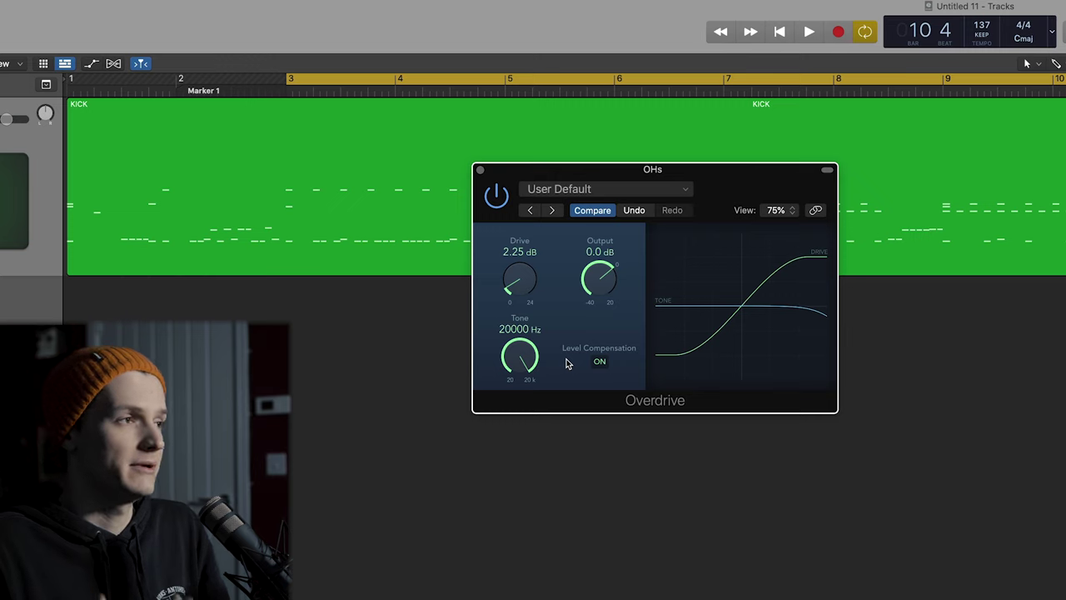
Audition Overdrive's Tone on the overheads from 1000 Hz back to 20000 Hz during playback, and stop playback.
left_click_drag(546, 363, 524, 360)
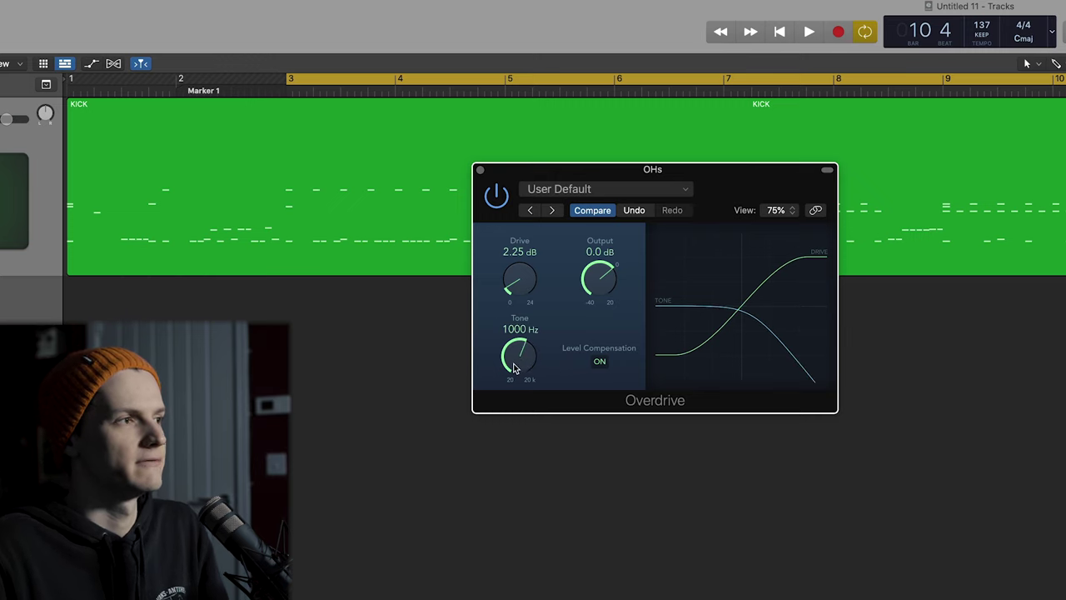
key("space")
left_click_drag(526, 364, 530, 215)
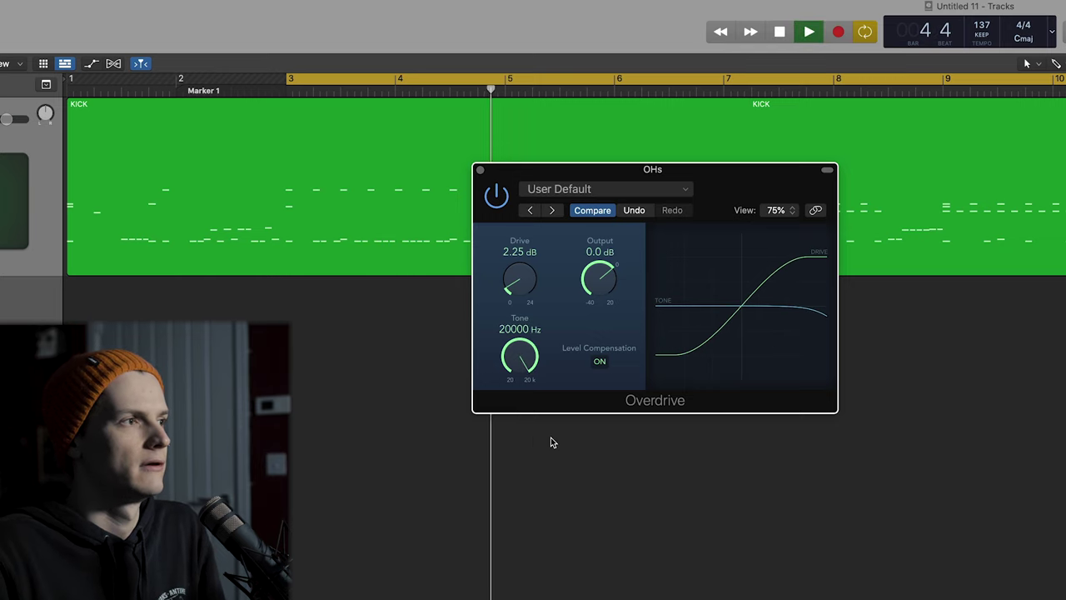
key("space")
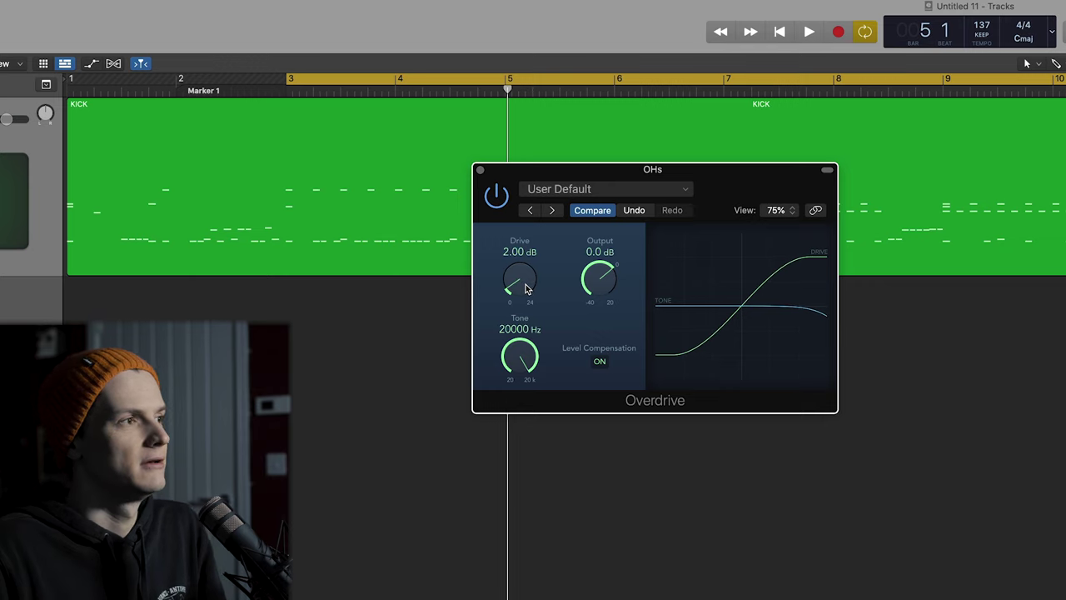
Audition Overdrive's Drive up to about 9.75 dB during playback, settle it at 2.50 dB, and close the plugin window.
left_click_drag(526, 309, 542, 293)
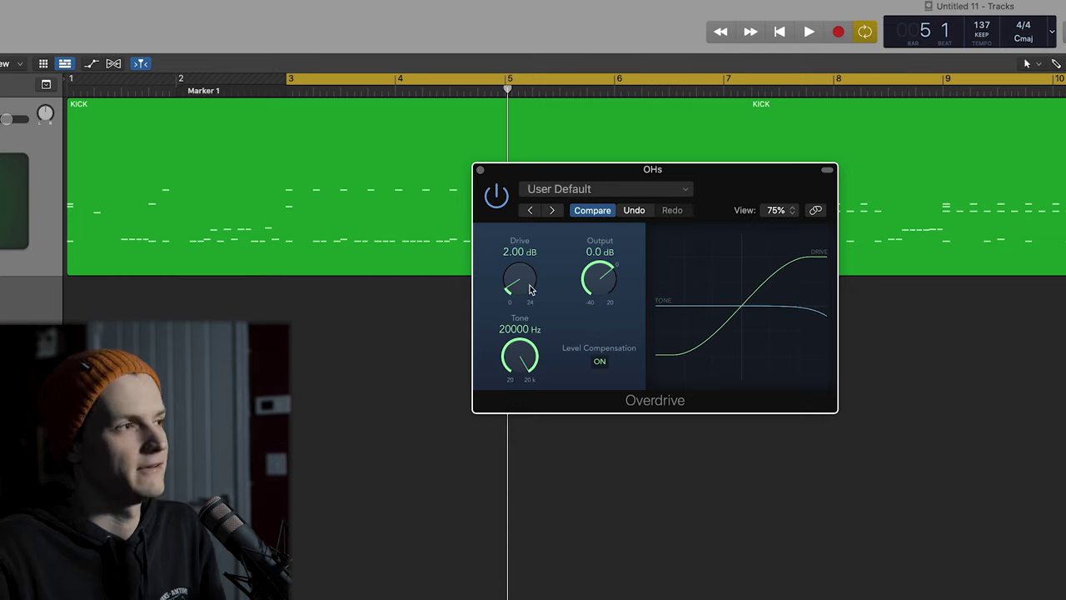
key("space")
left_click_drag(530, 289, 533, 225)
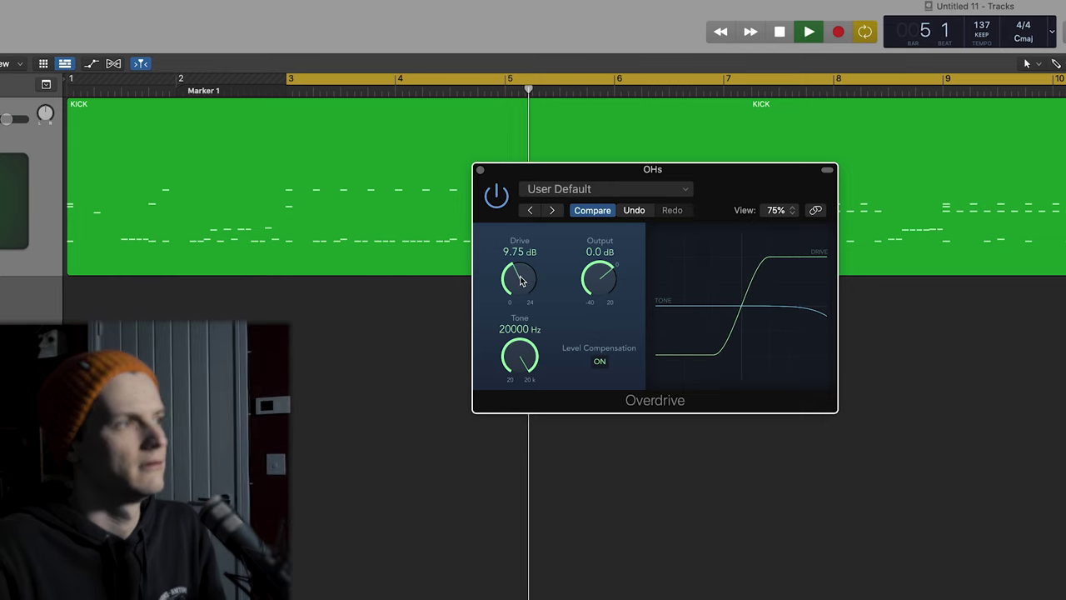
left_click_drag(520, 281, 518, 321)
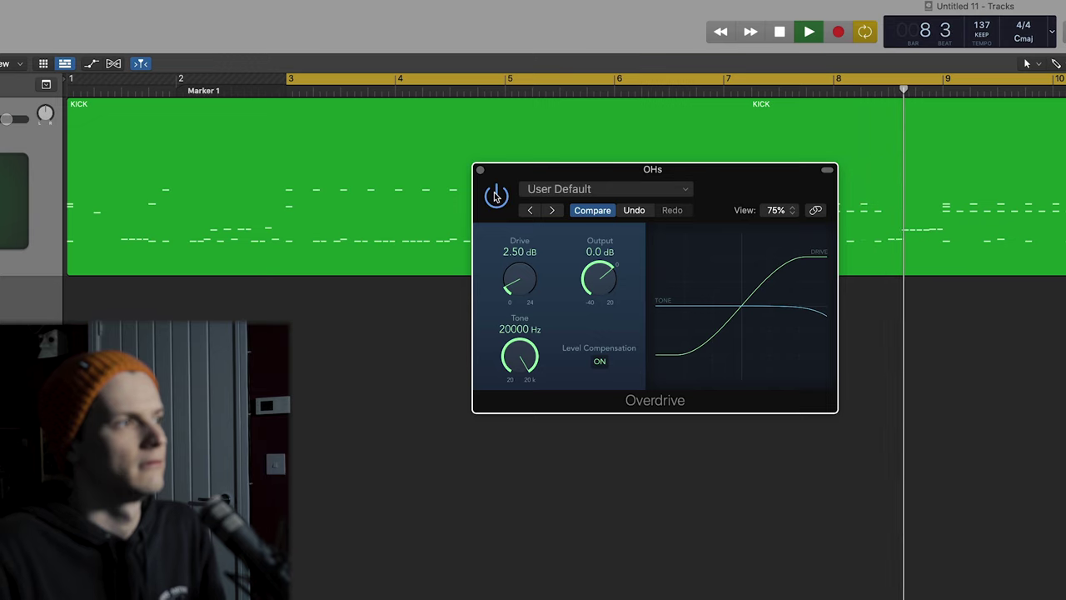
key("space")
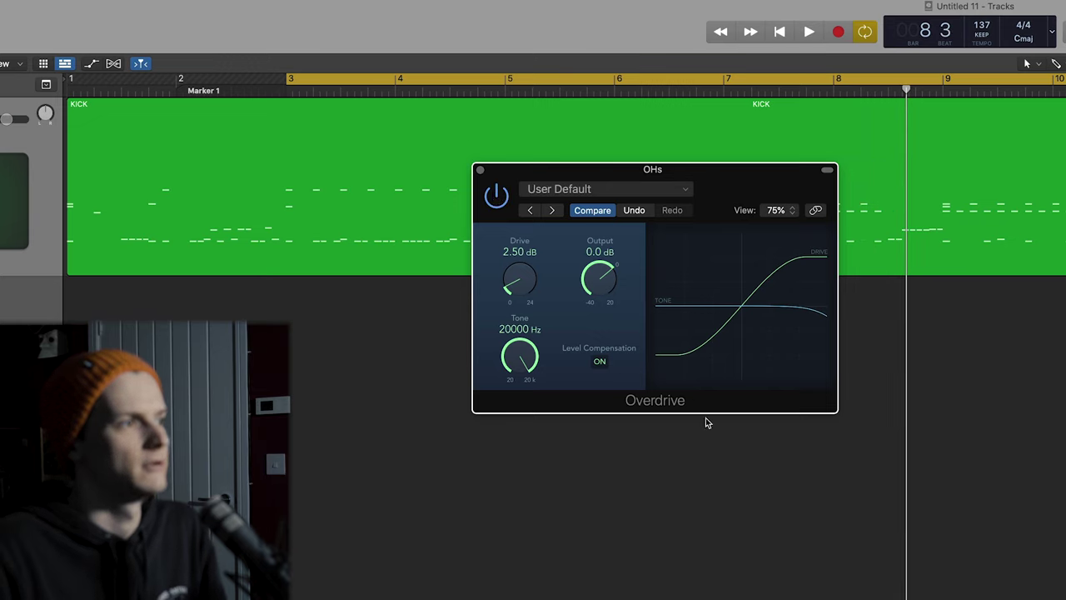
left_click(481, 170)
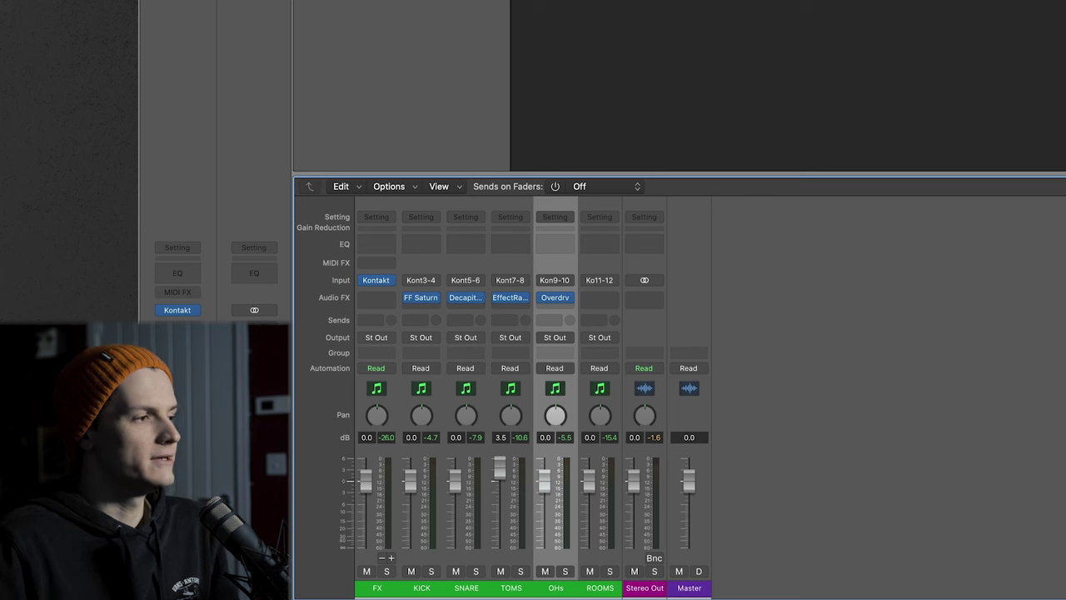
Insert the Radiator plugin on the ROOMS channel.
left_click(604, 588)
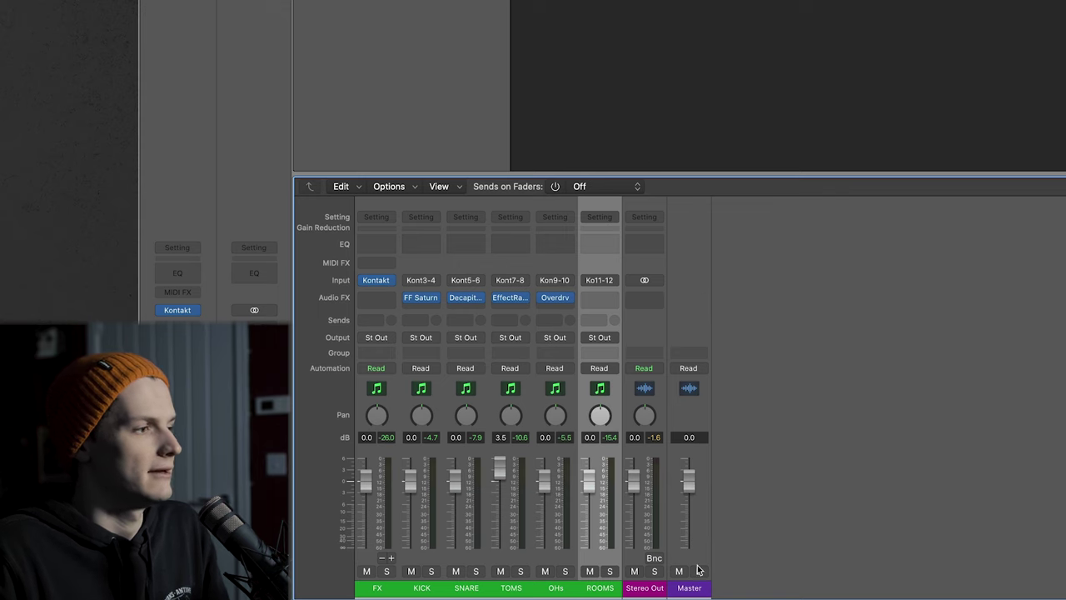
left_click(646, 310)
mouse_move(634, 565)
mouse_move(798, 454)
left_click(867, 567)
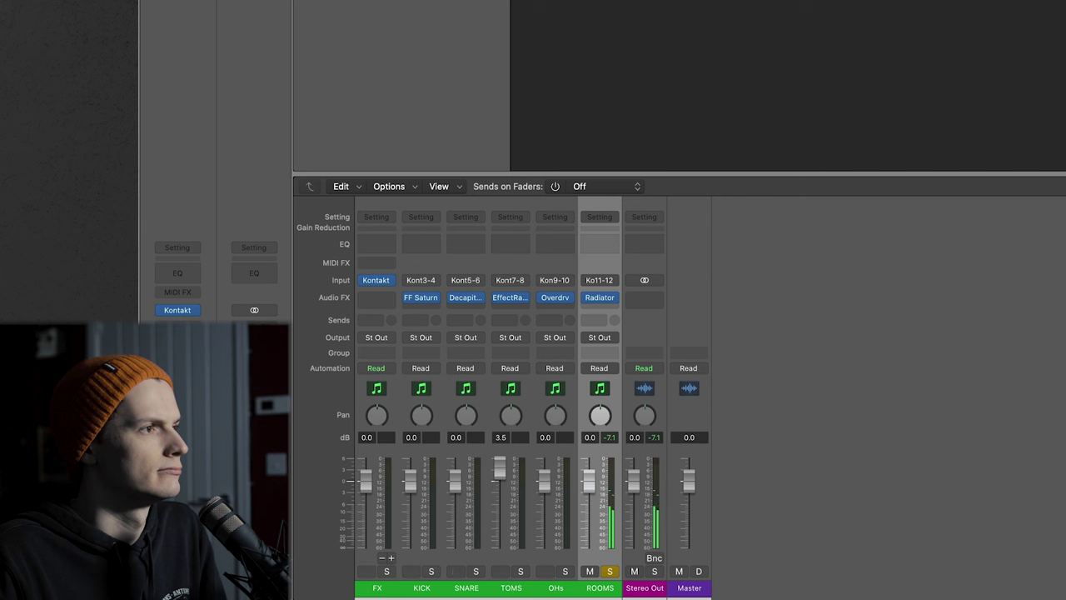
Replace Radiator on the ROOMS channel with Softube's Saturation Knob.
left_click(607, 298)
mouse_move(643, 586)
mouse_move(804, 133)
mouse_move(804, 421)
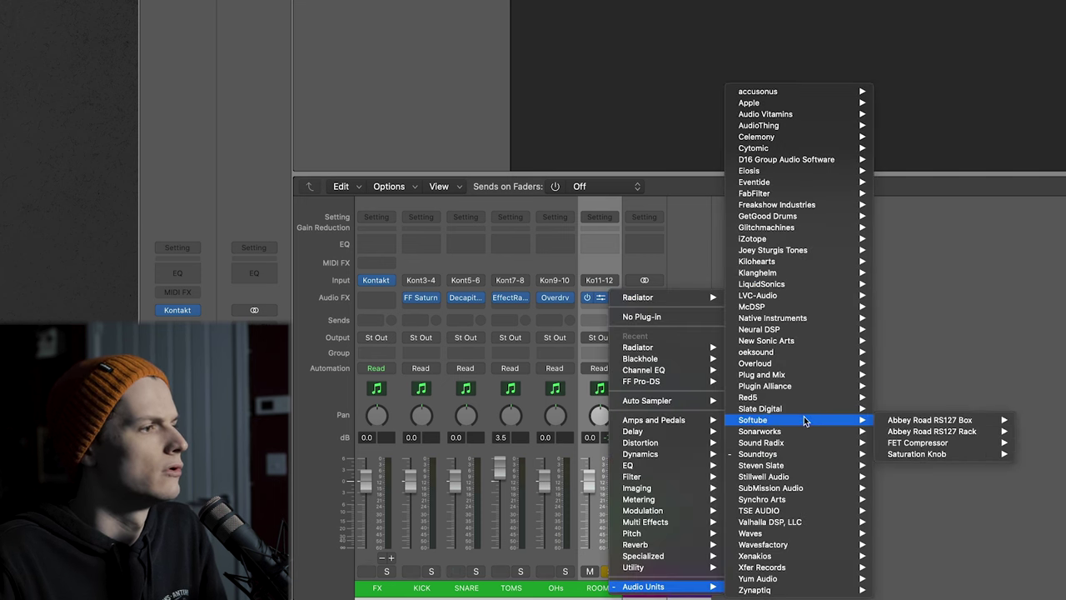
mouse_move(972, 460)
left_click(1042, 455)
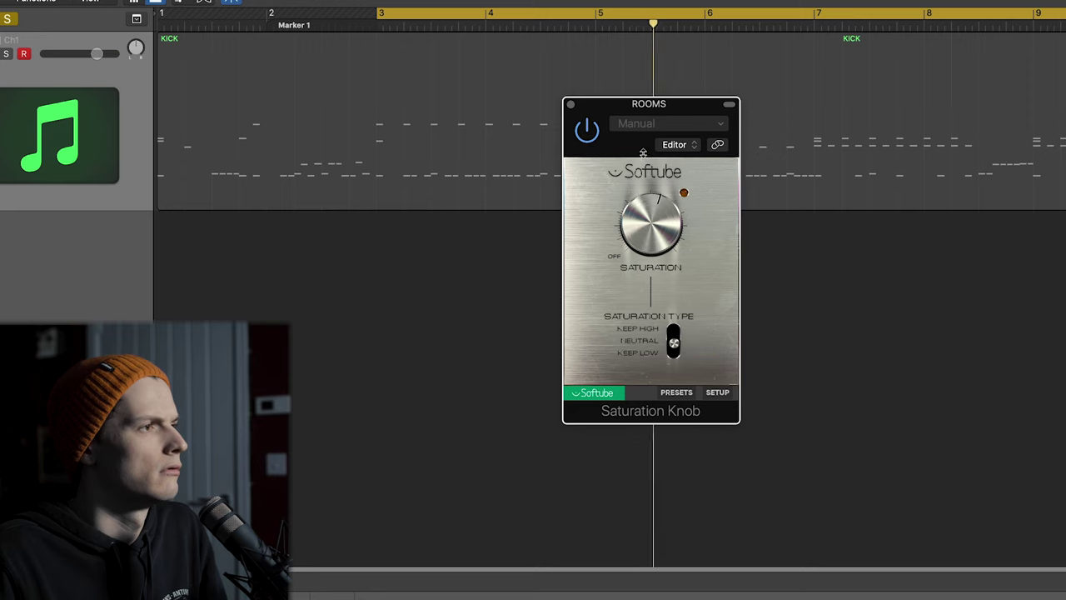
Turn up the saturation on ROOMS with the type at Keep Low, and compare the plugin bypassed and active in the full drum mix.
left_click_drag(651, 250, 650, 240)
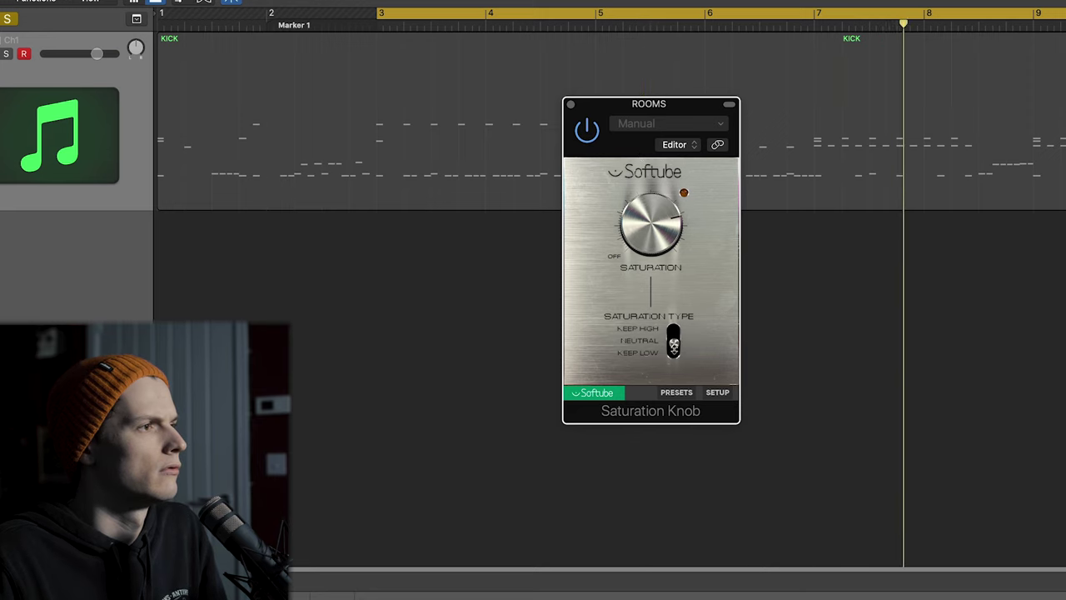
left_click_drag(674, 350, 673, 323)
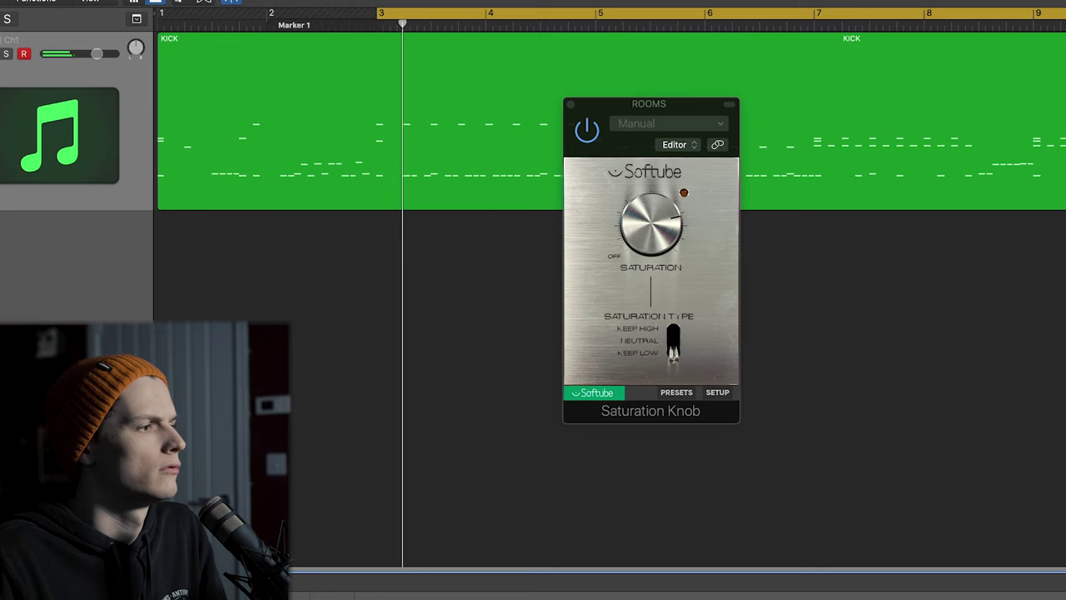
left_click(586, 127)
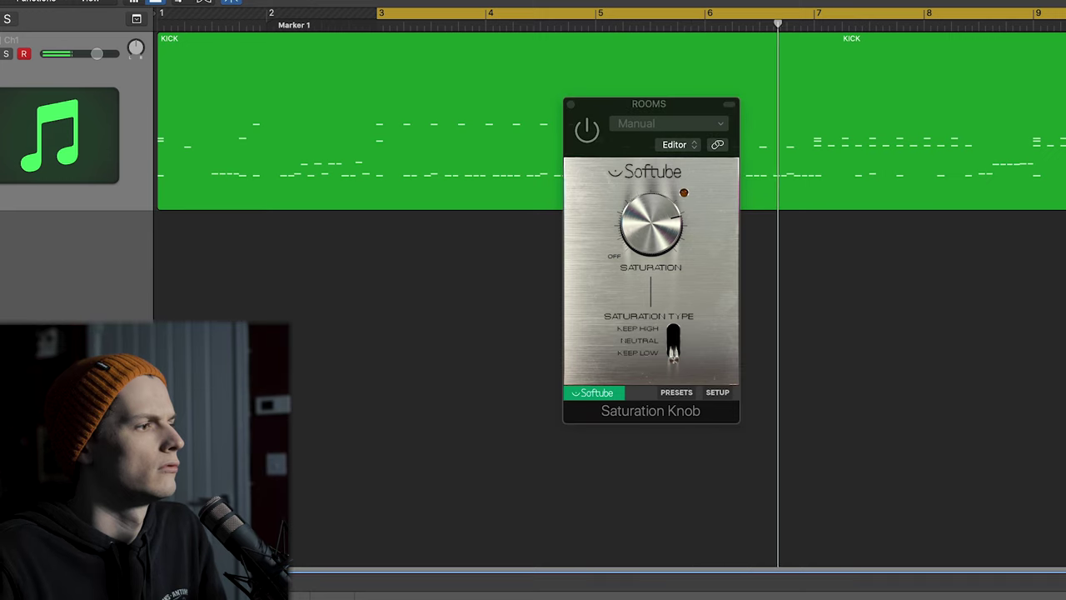
left_click(586, 129)
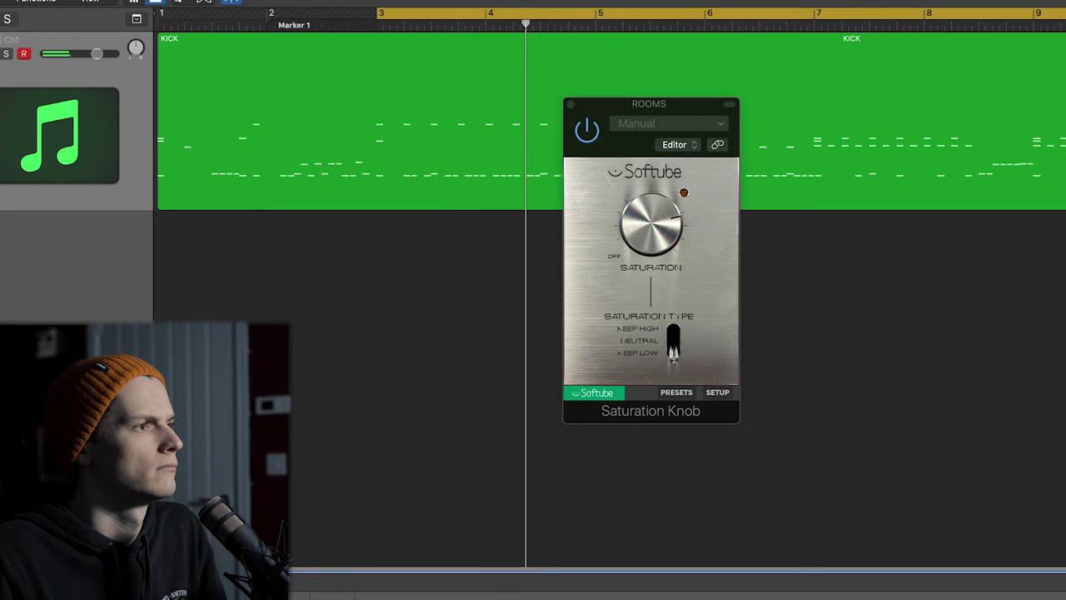
Set the Saturation Knob's type to Keep High, and start playback with the ROOMS channel soloed.
left_click(673, 333)
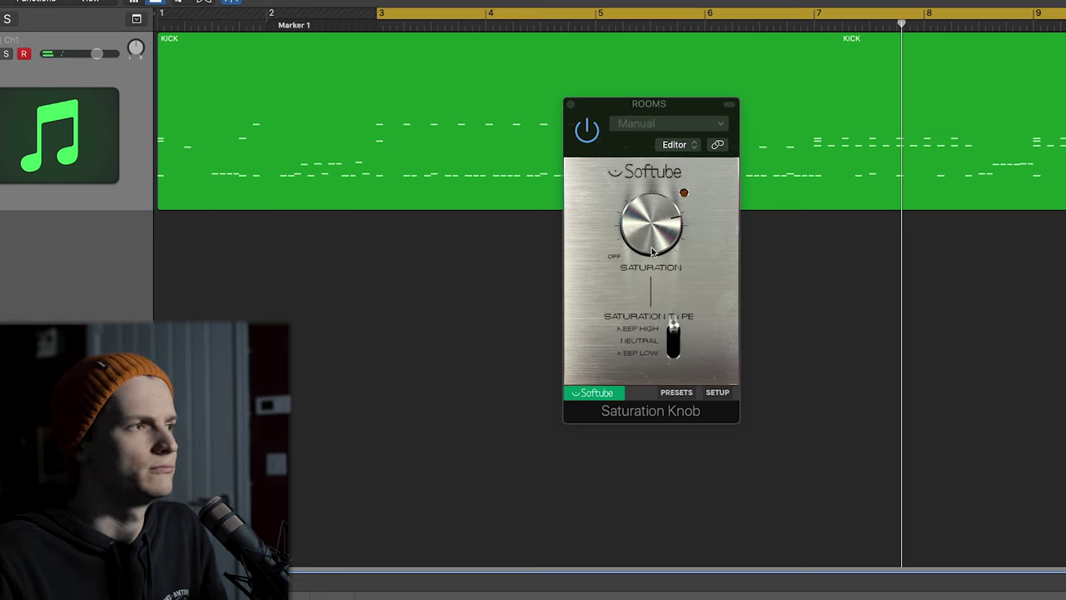
left_click_drag(696, 106, 791, 268)
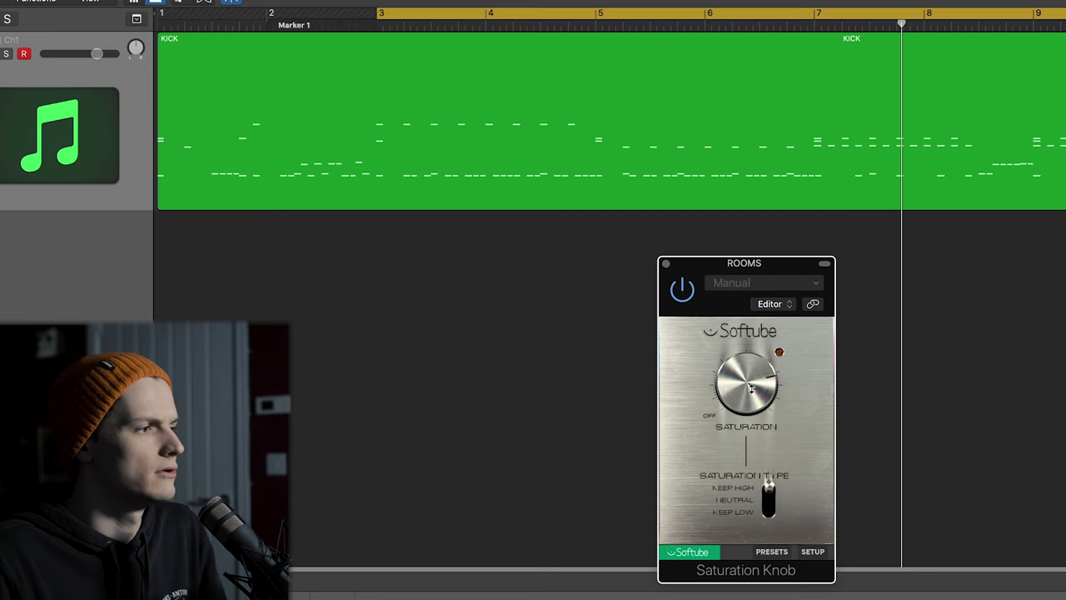
key("s")
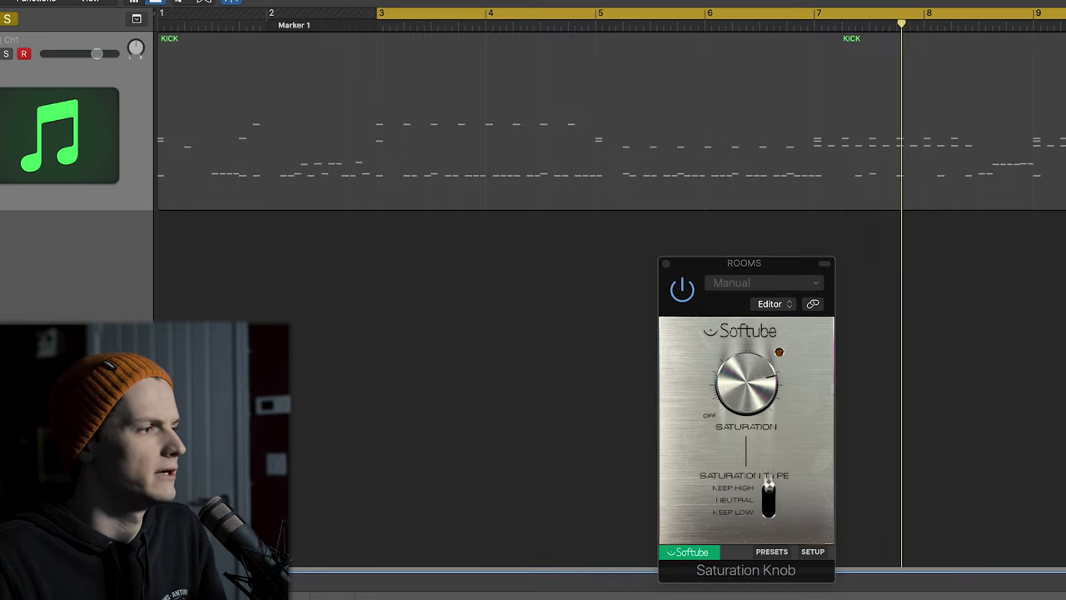
key("s")
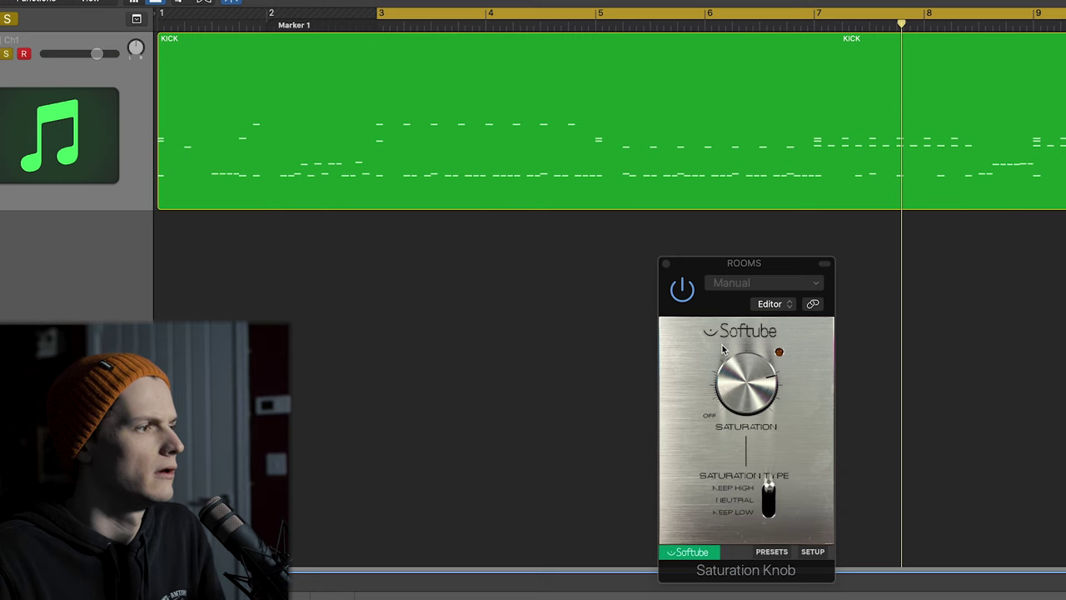
key("s")
key("space")
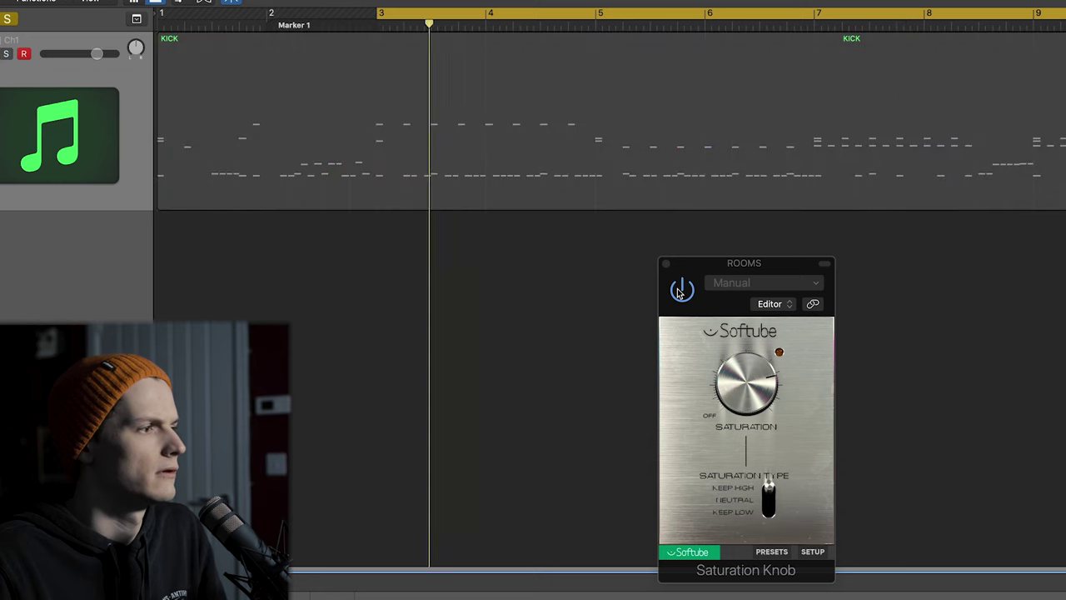
Compare the soloed ROOMS channel with Saturation Knob bypassed and active, leaving the plugin on.
left_click(681, 289)
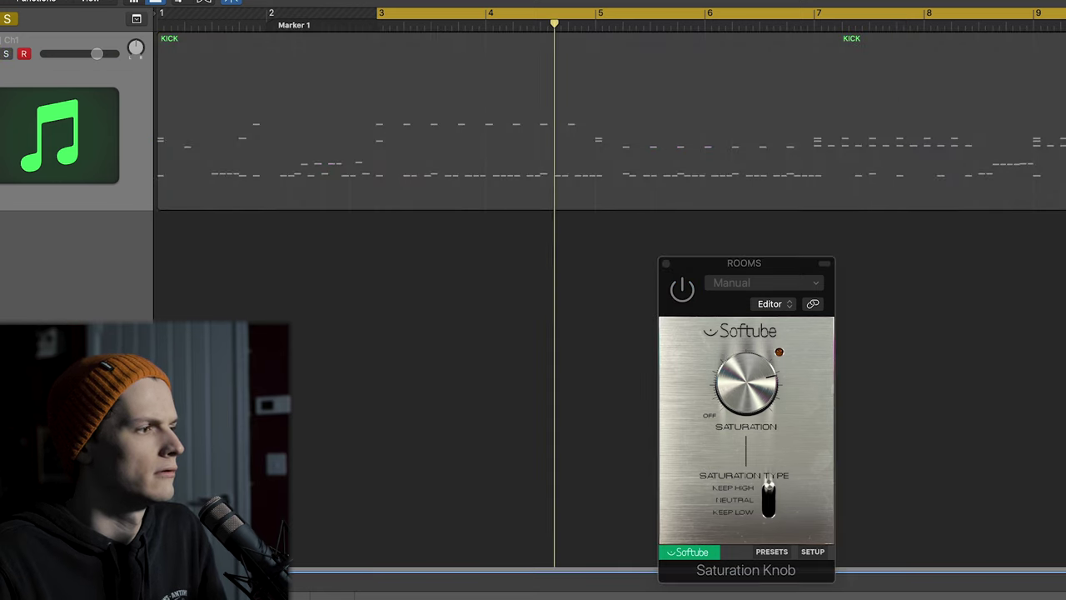
left_click(682, 289)
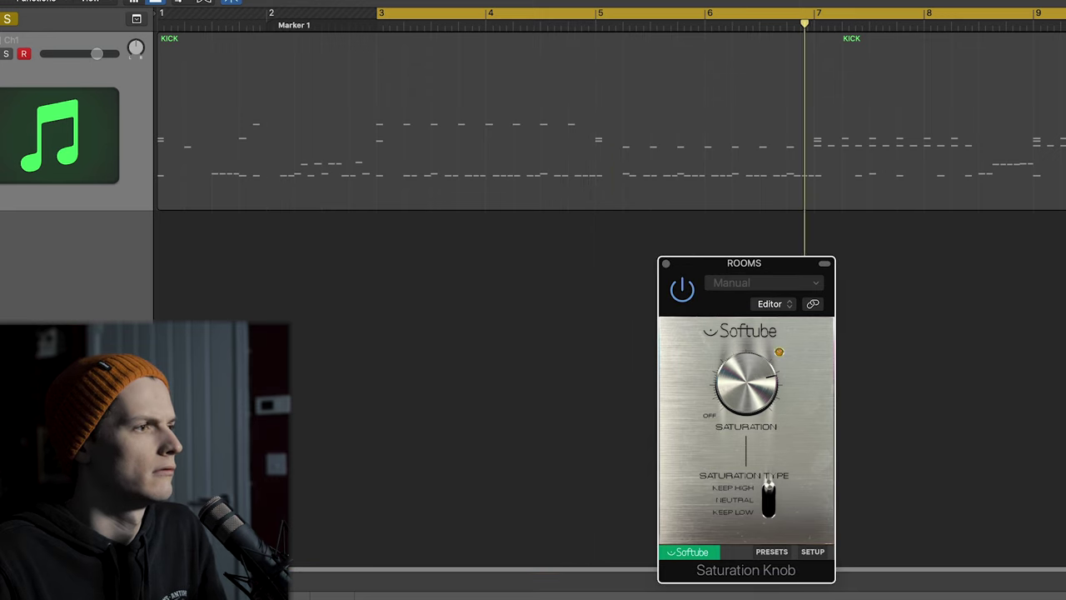
left_click(681, 289)
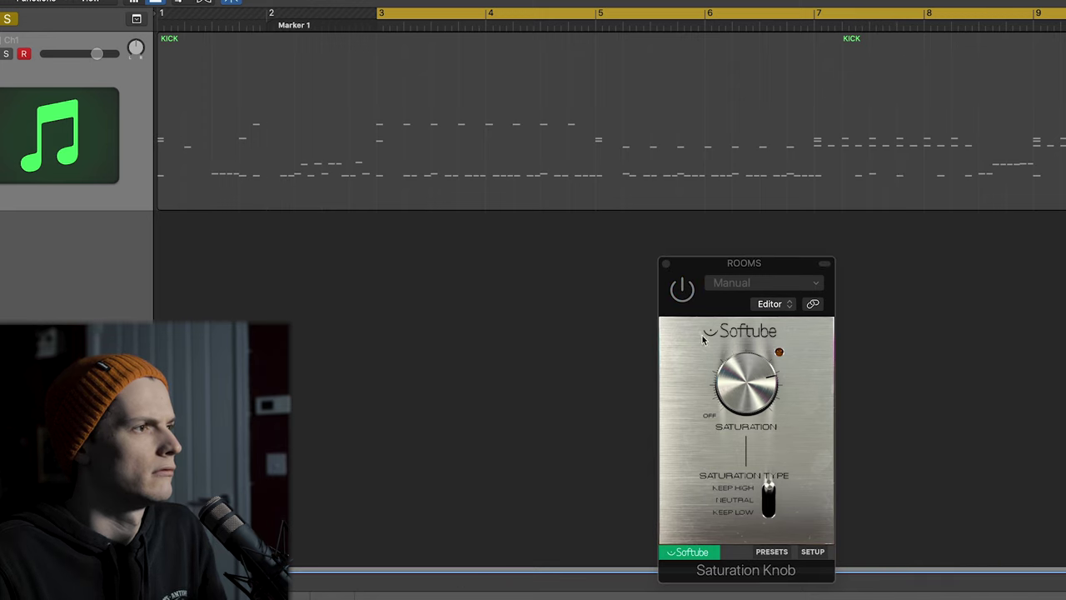
left_click(683, 289)
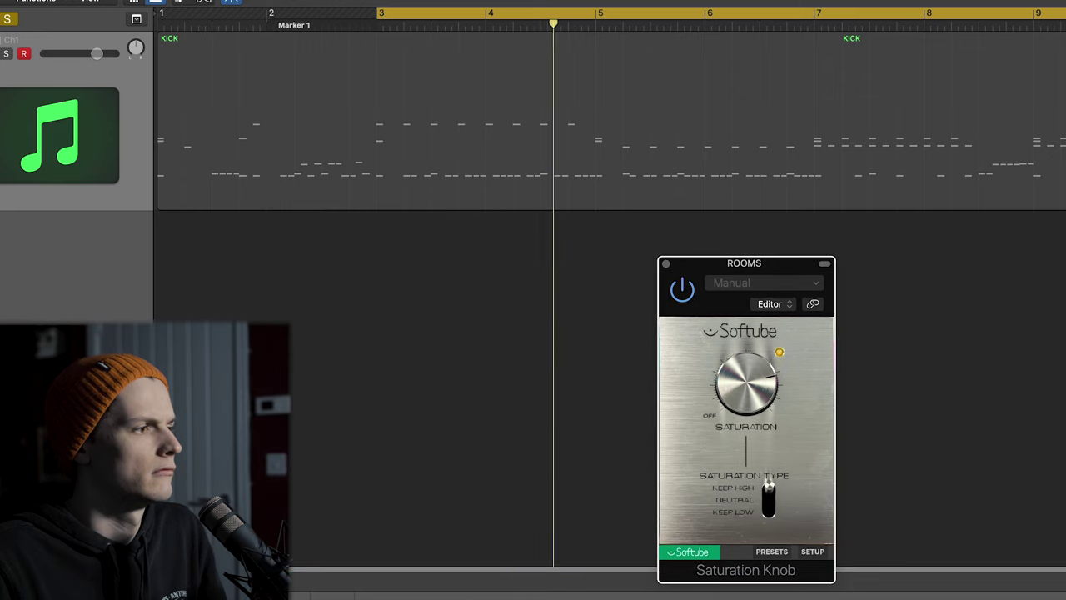
left_click(547, 410)
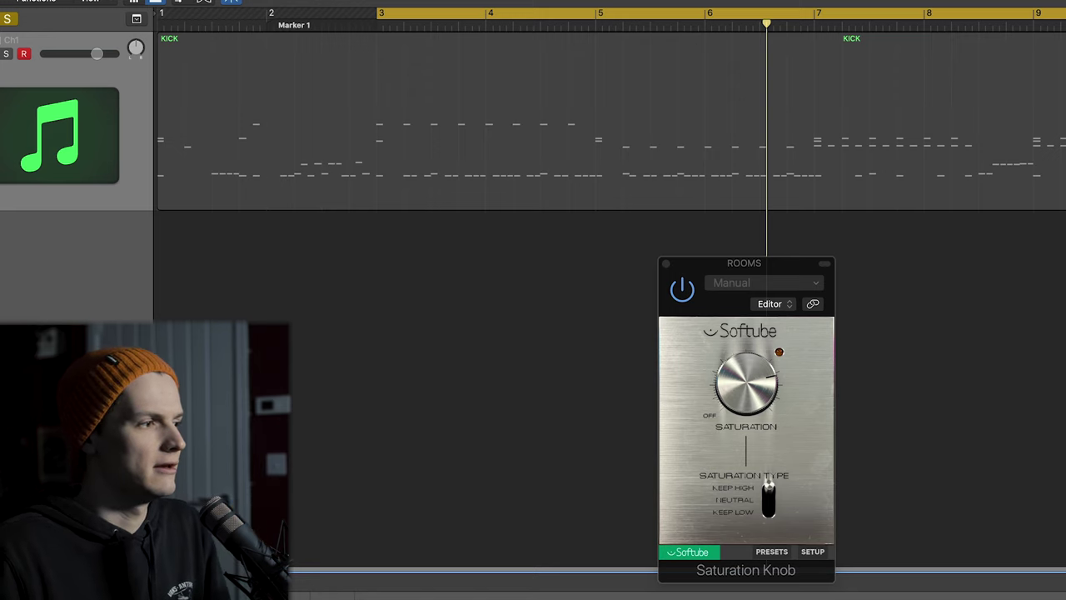
Unsolo ROOMS and compare Saturation Knob bypassed and active while all the drums play.
key("s")
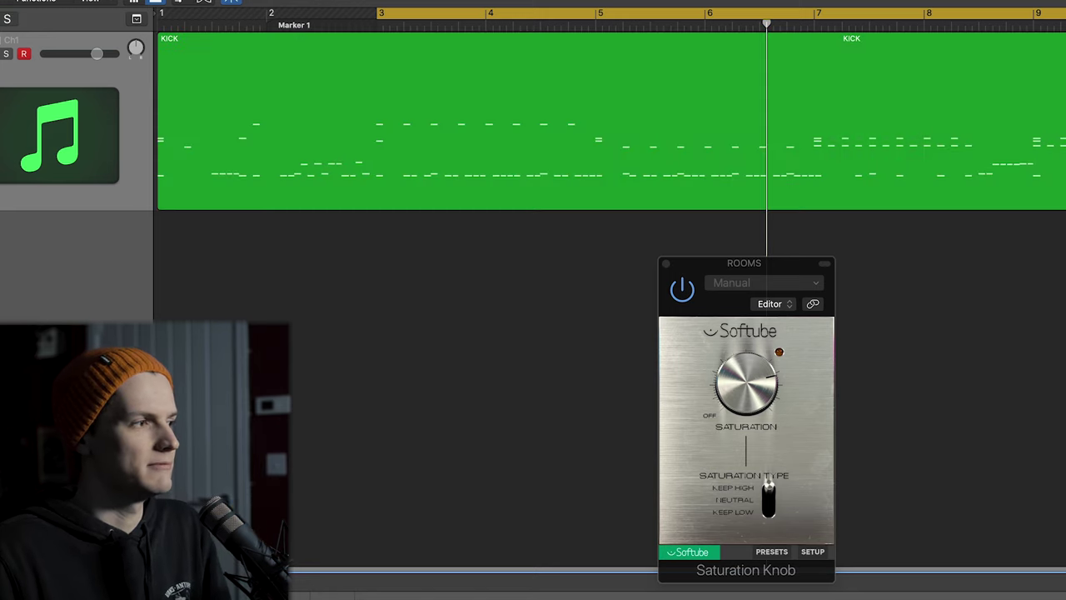
key("space")
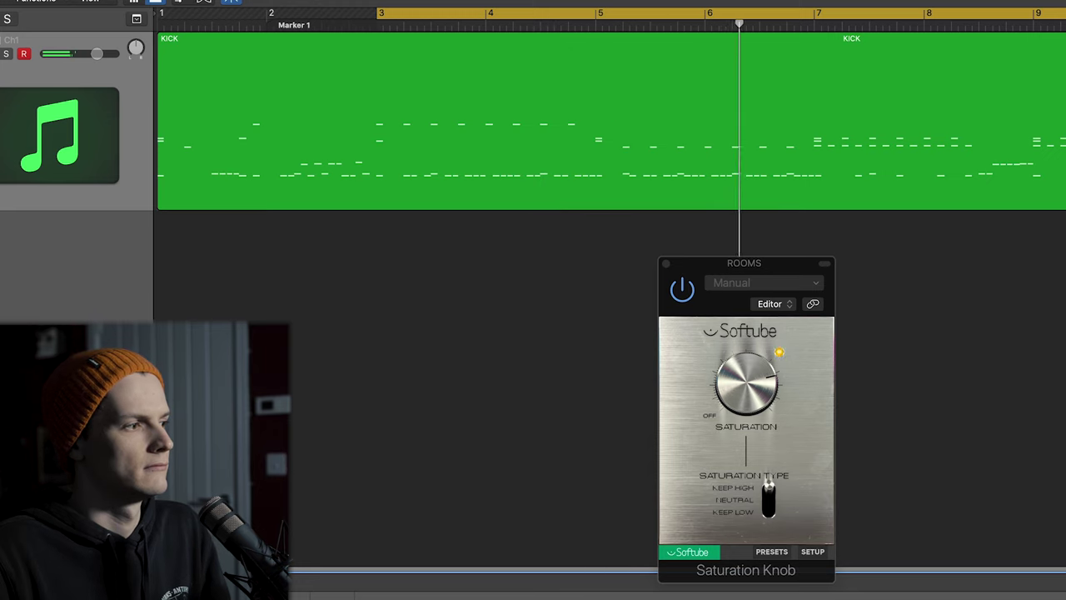
left_click(681, 290)
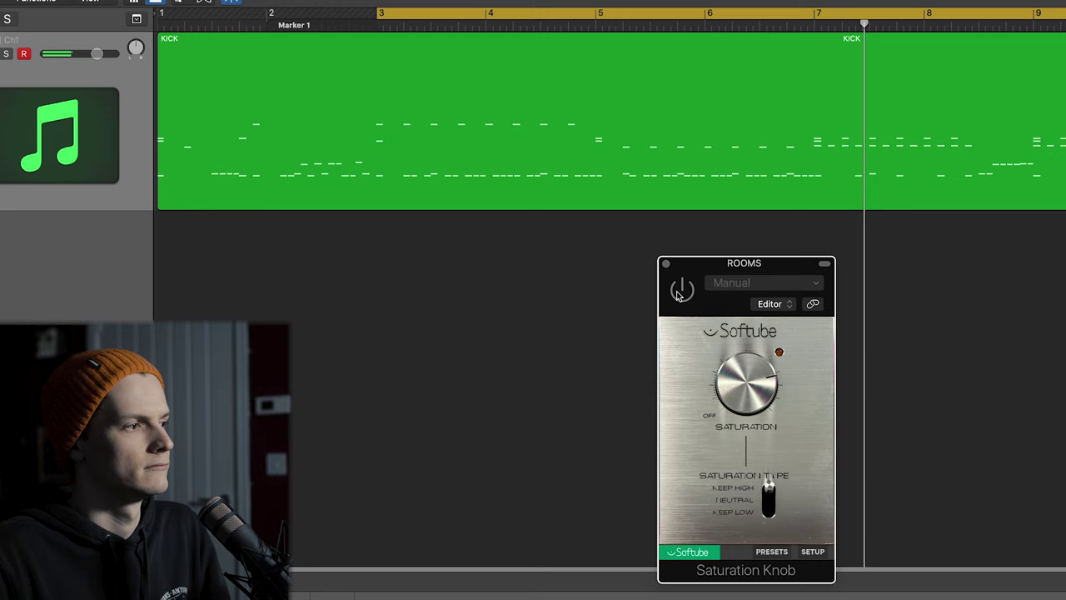
left_click(682, 289)
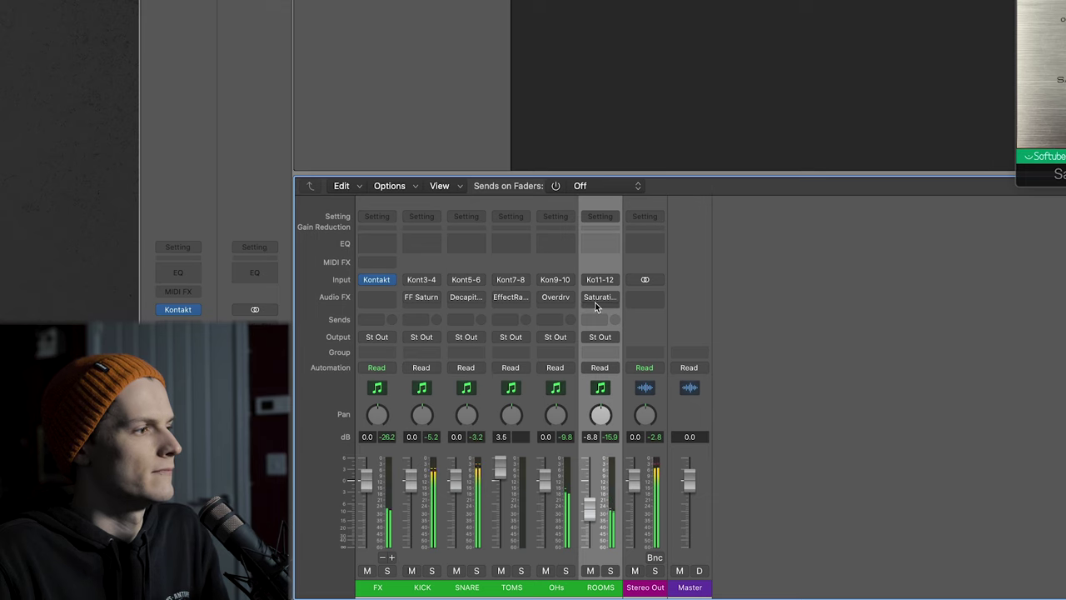
Compare the full drum mix with the saturation inserts on the KICK through ROOMS channels switched on and bypassed together.
left_click_drag(587, 300, 354, 303)
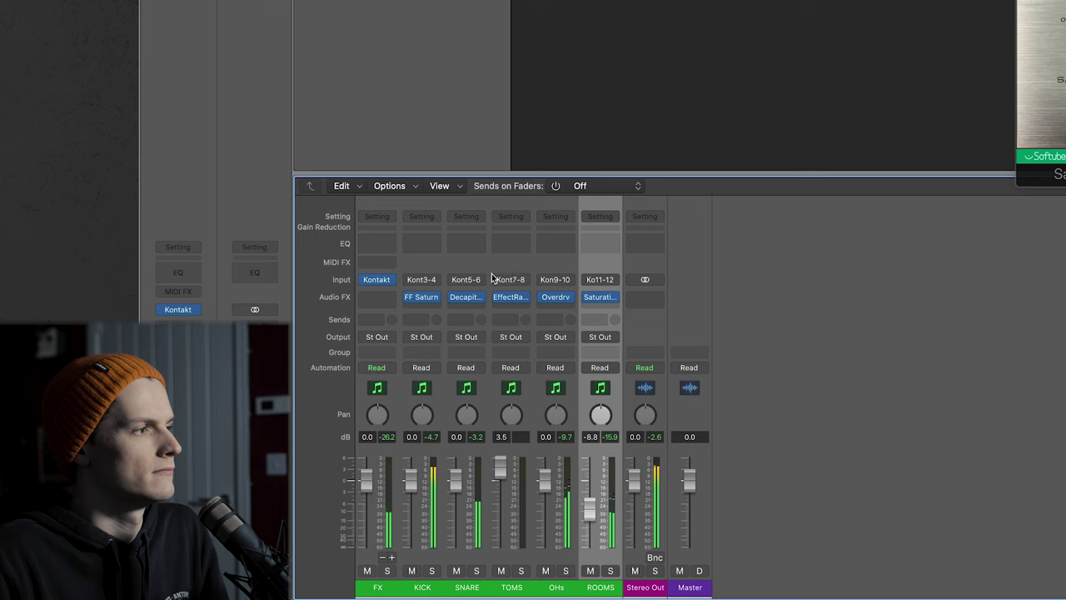
left_click(883, 295)
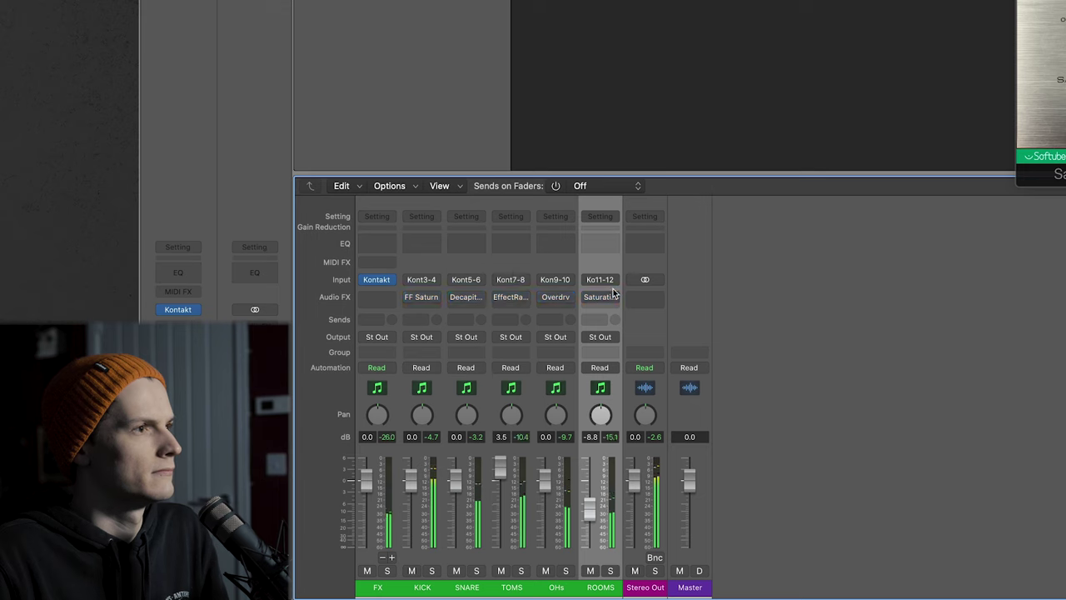